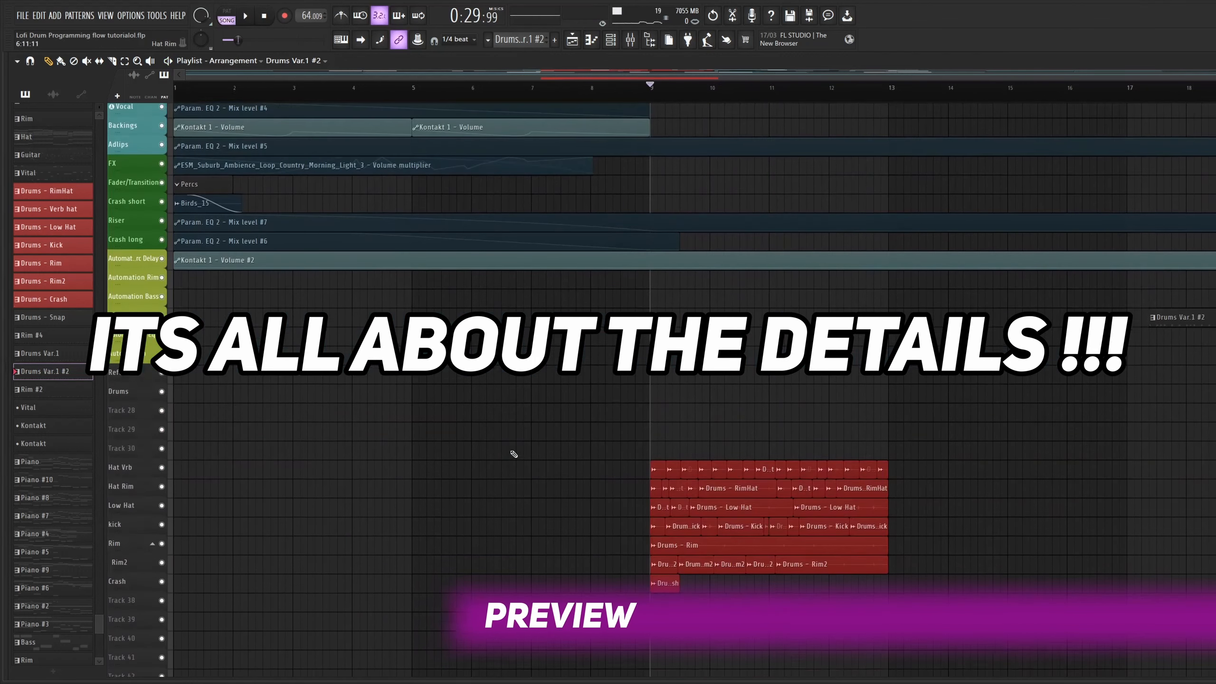
Step: Play the finished arrangement with the sliced drum clips
scroll(703, 592, "up", 4)
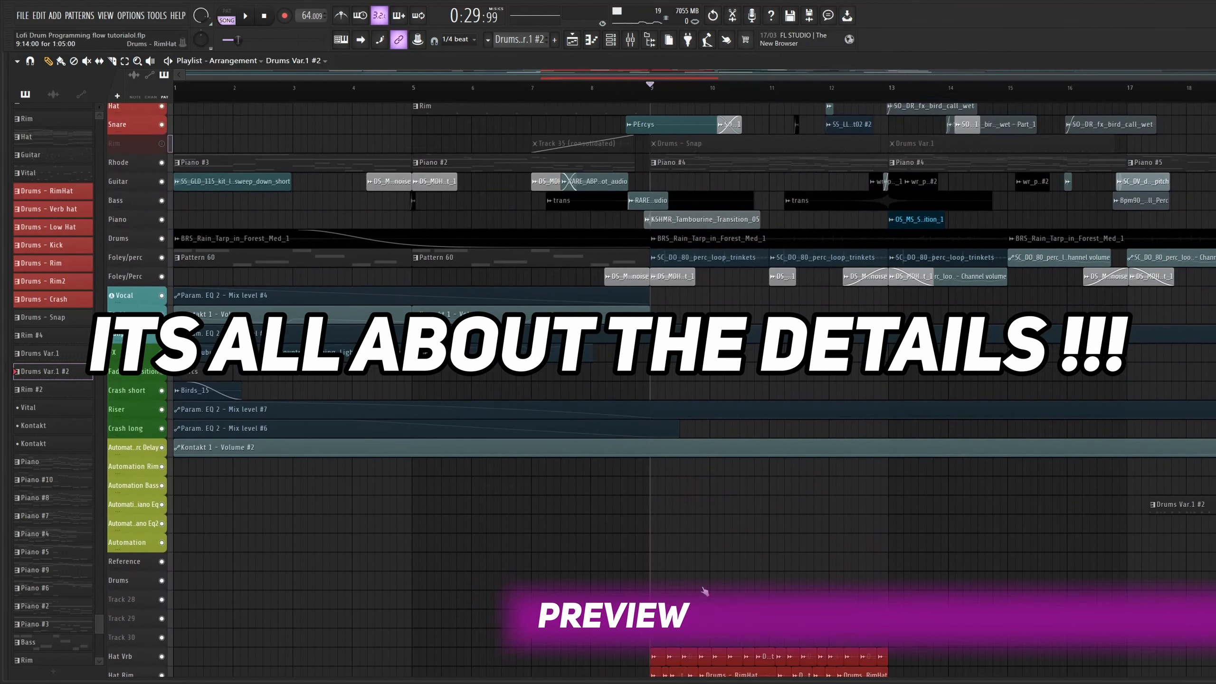
scroll(704, 591, "up", 1)
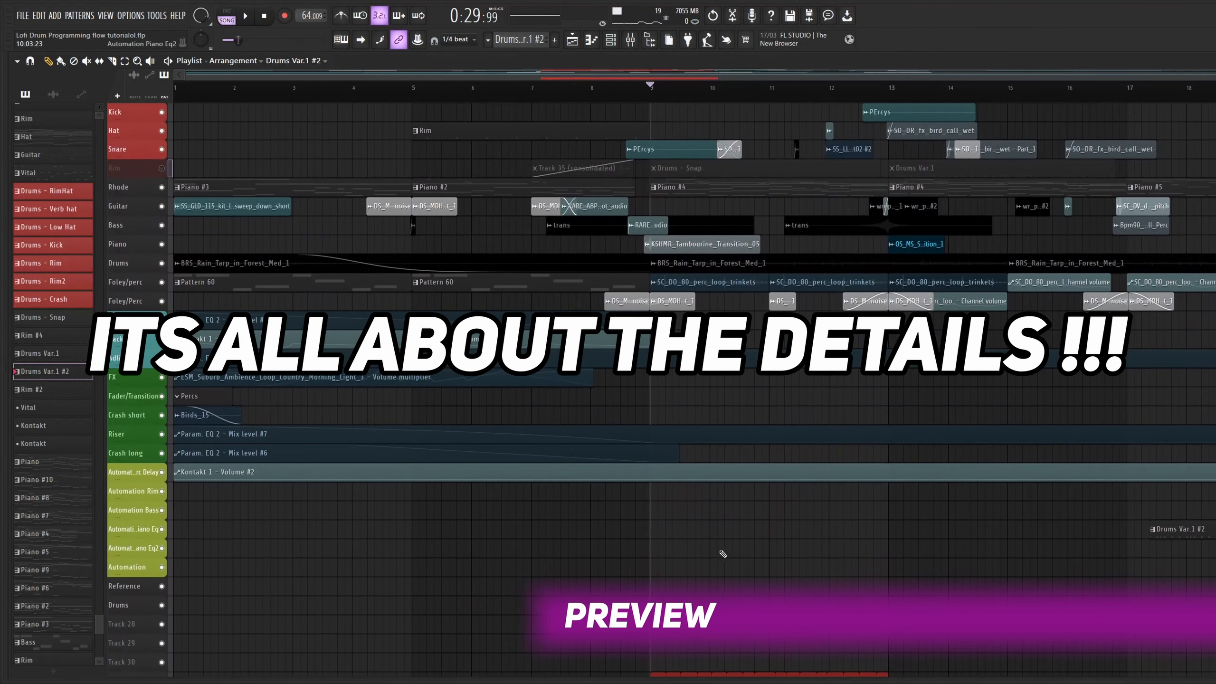
key("space")
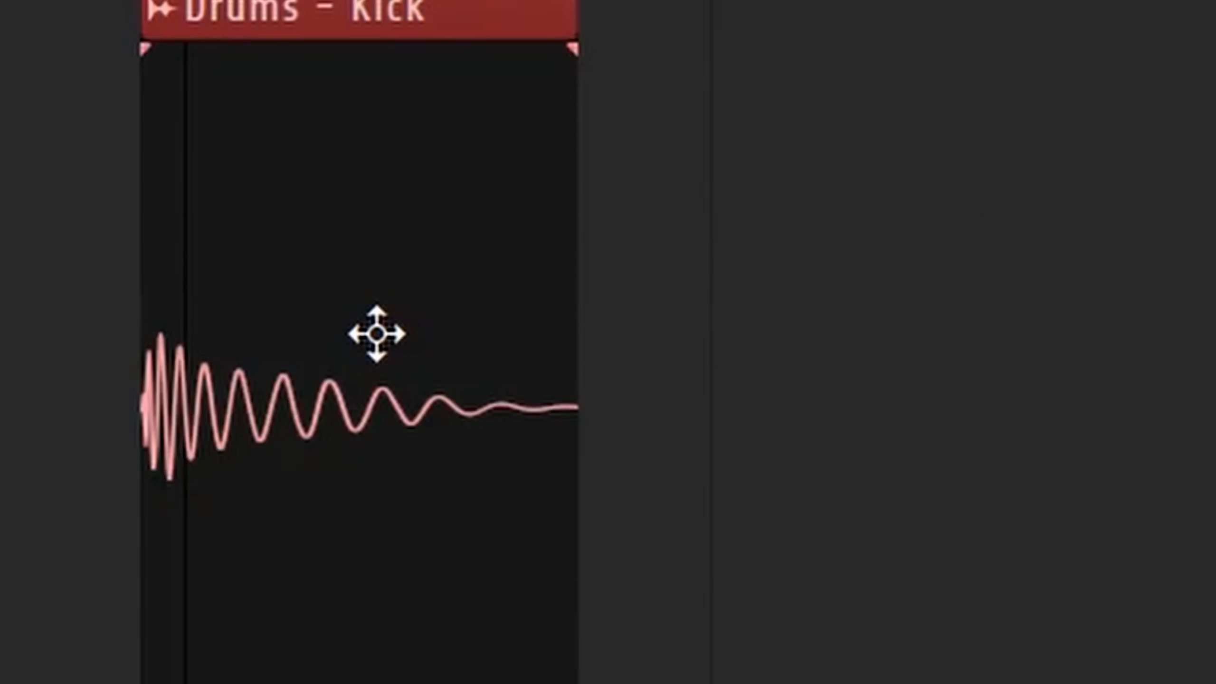
Step: Shift the sliced Drums - Kick clip slightly later on the timeline
left_click_drag(375, 331, 494, 334)
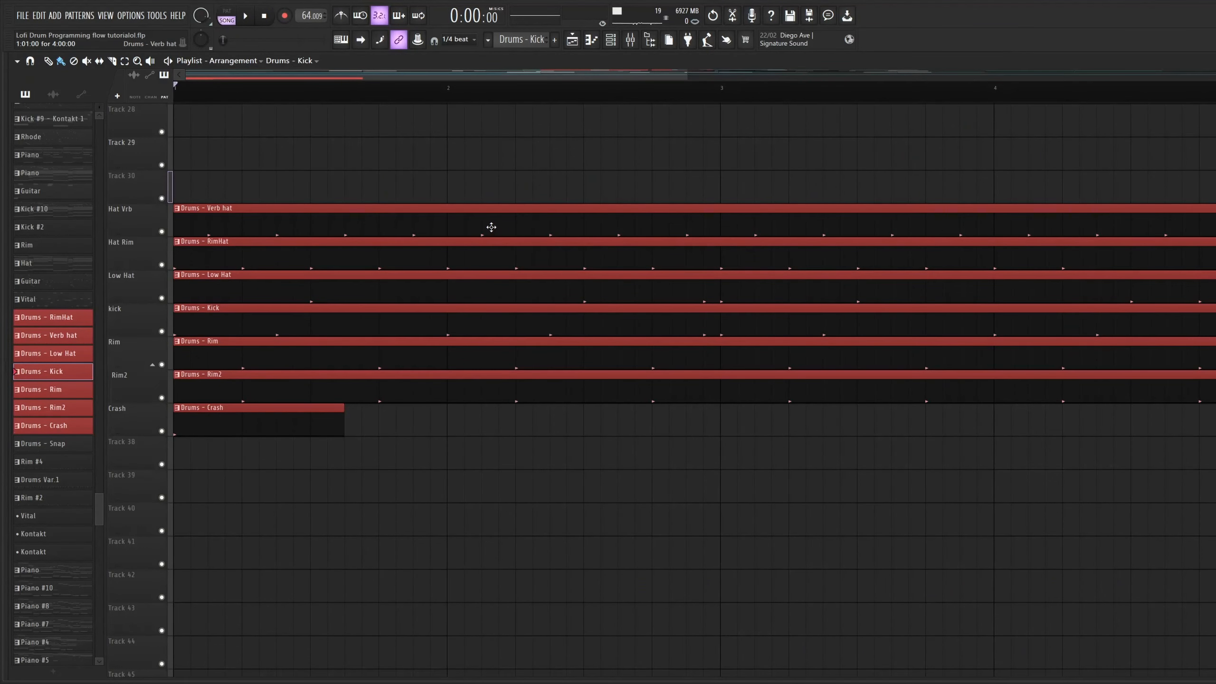
Step: Render the Drums - Verb hat pattern to audio and replace it in the playlist
left_click_drag(347, 353, 251, 456)
left_click(392, 220)
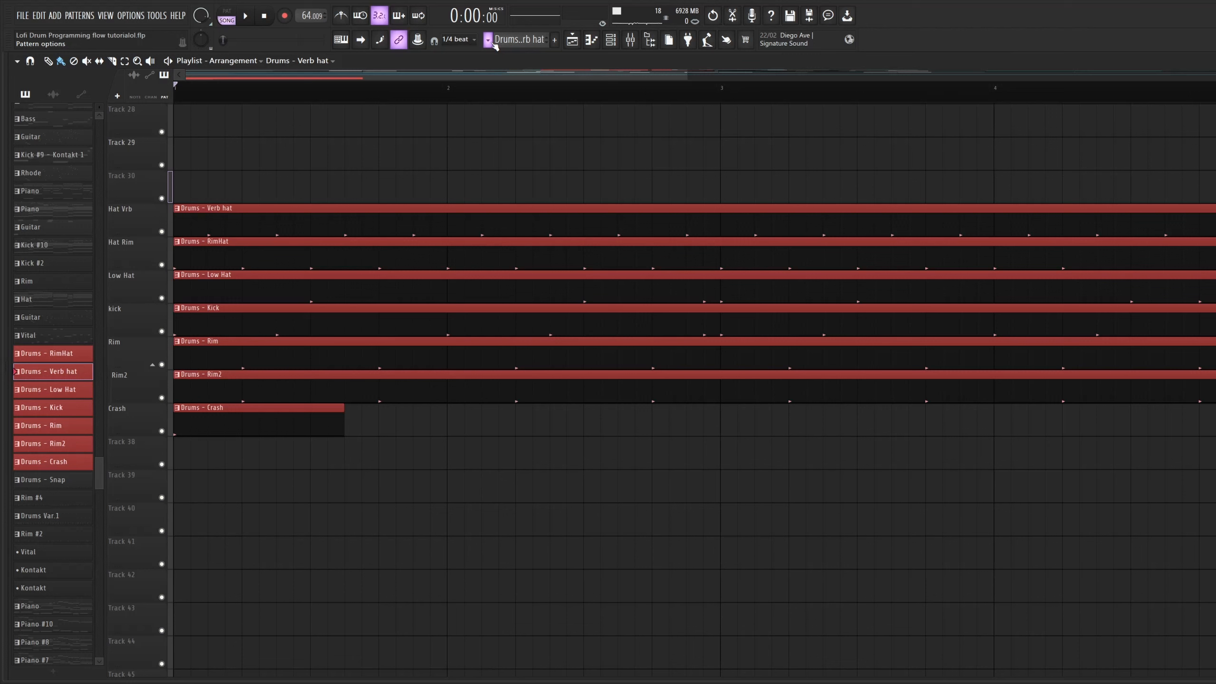
left_click(488, 42)
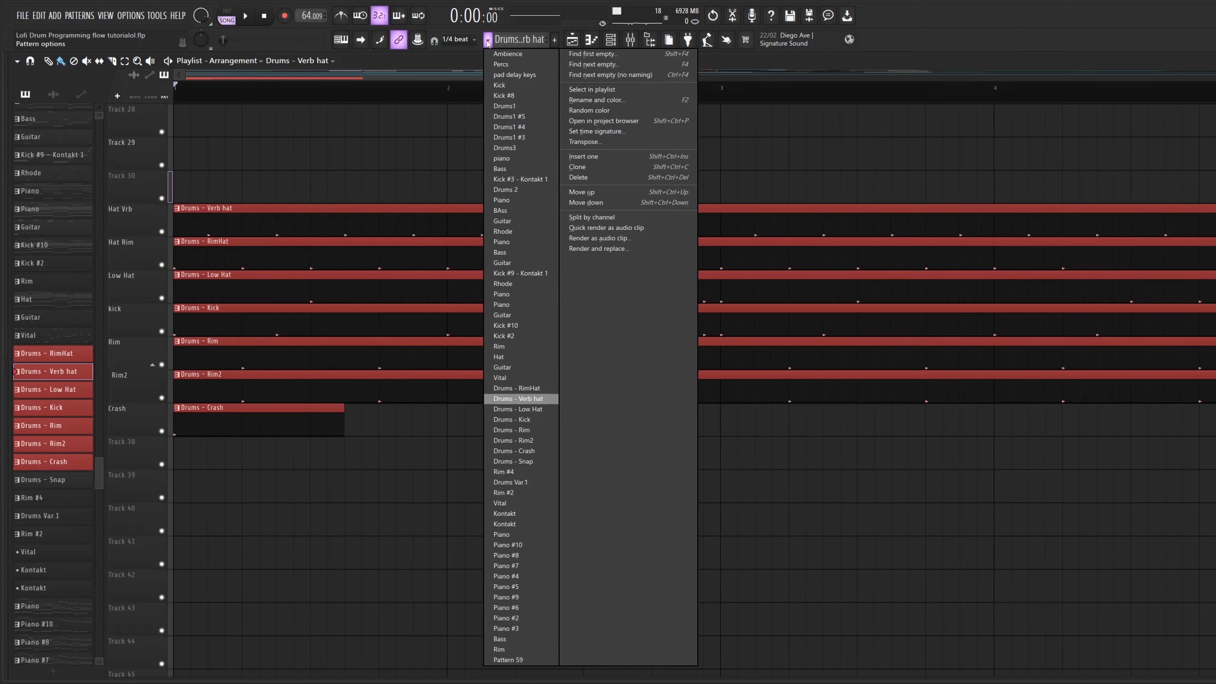
left_click(600, 249)
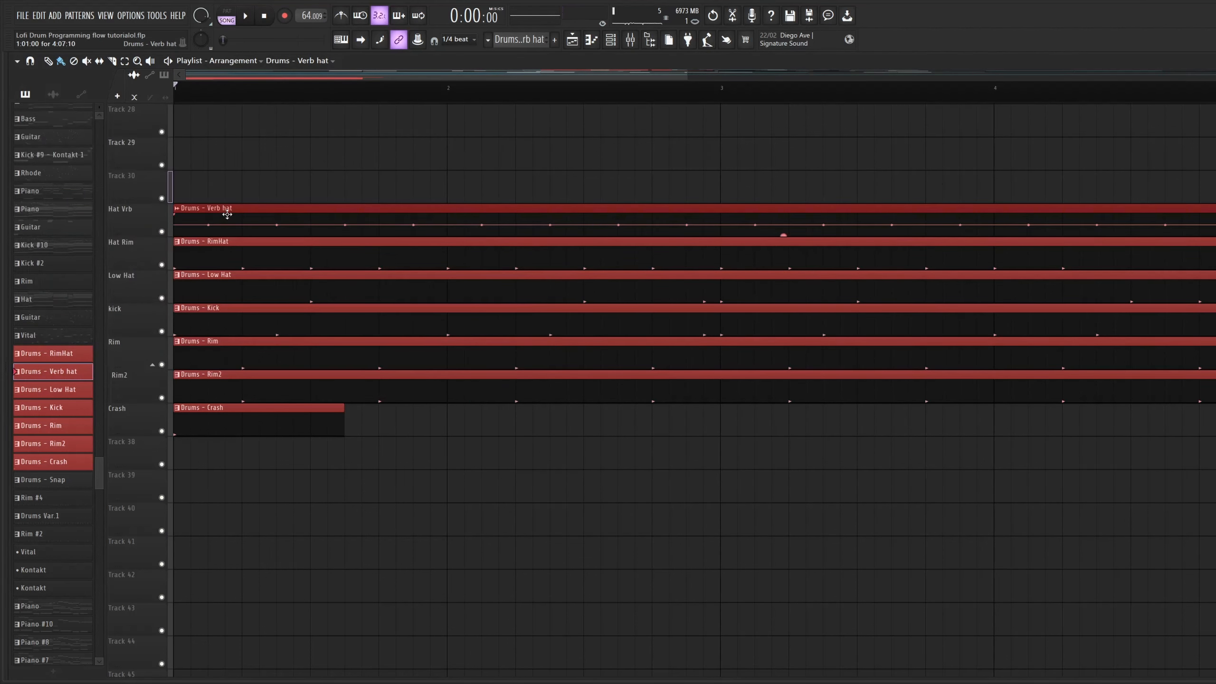
Step: Solo the Hat Vrb track and listen to its rendered clip, checking the mixer during playback
right_click(163, 232)
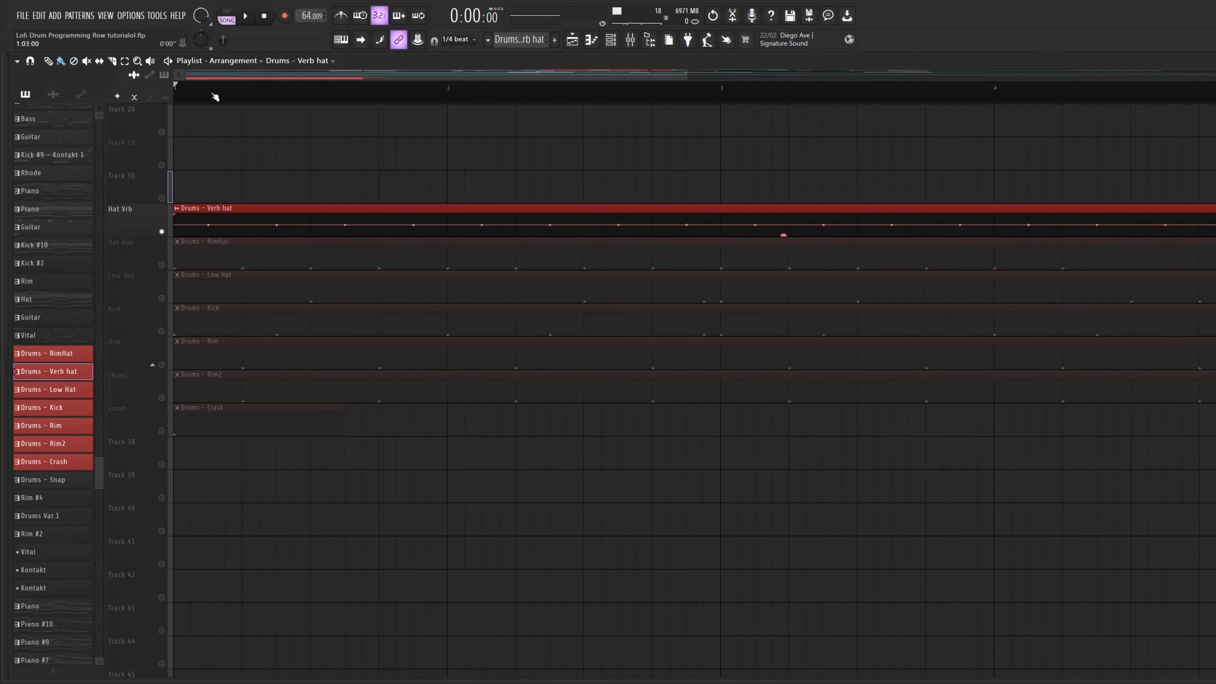
key("space")
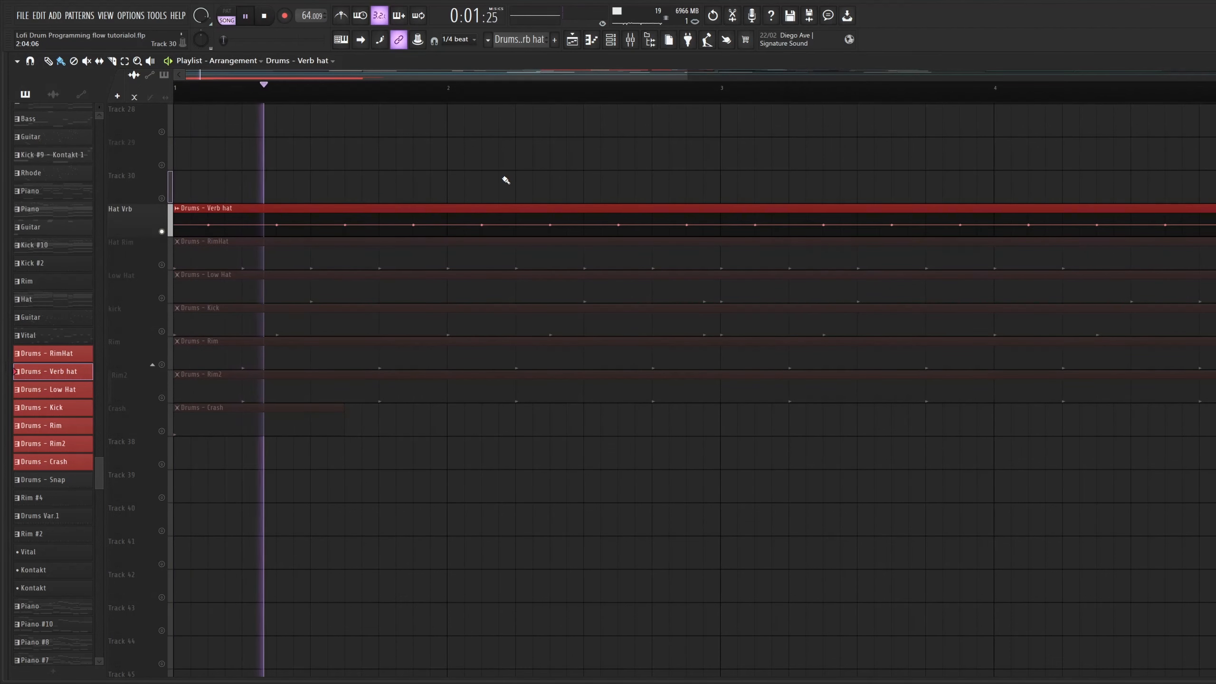
key("space")
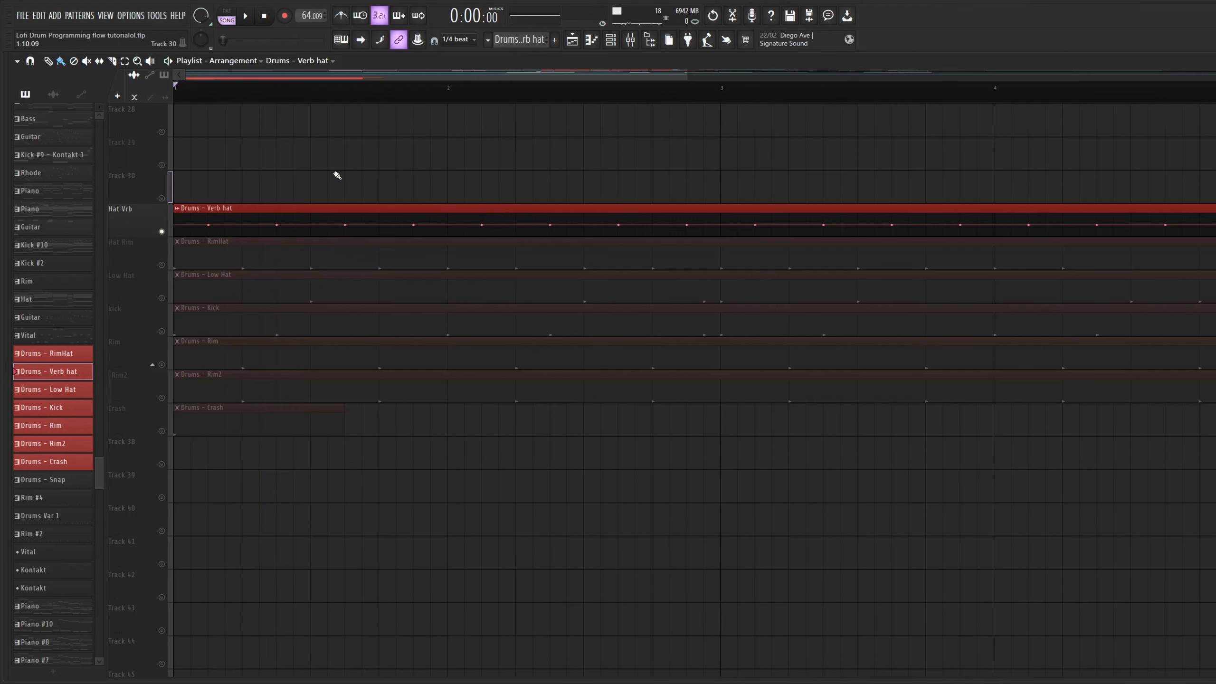
left_click(248, 230)
key("F9")
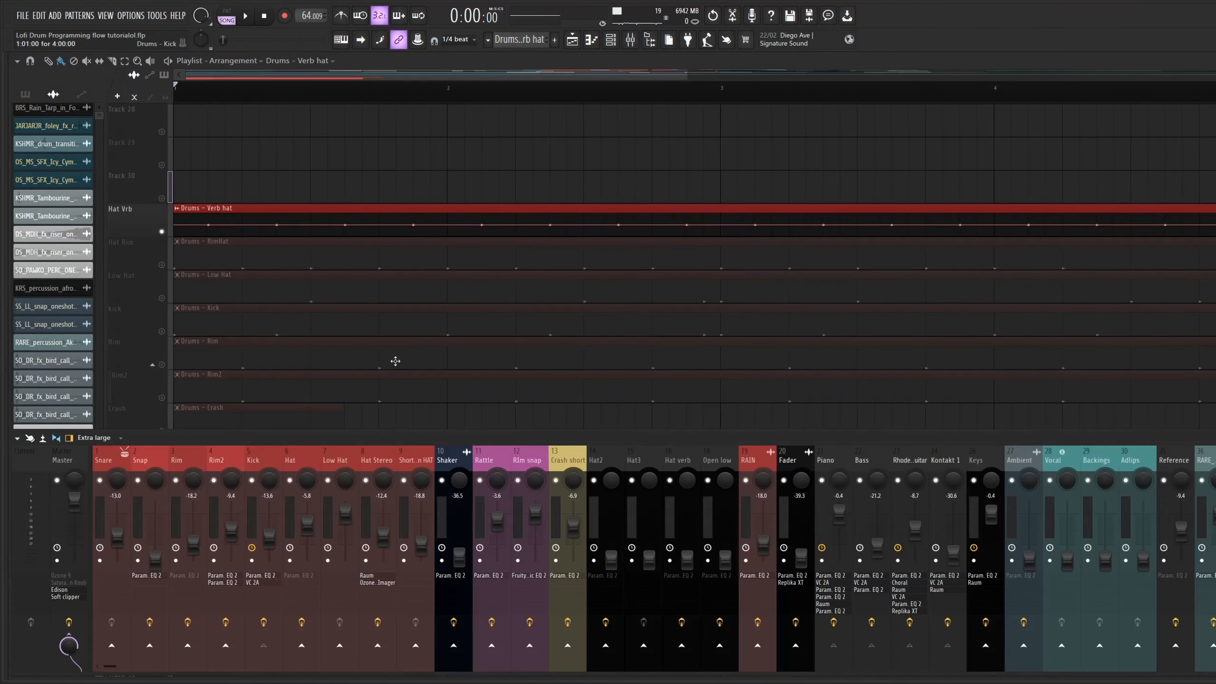
key("space")
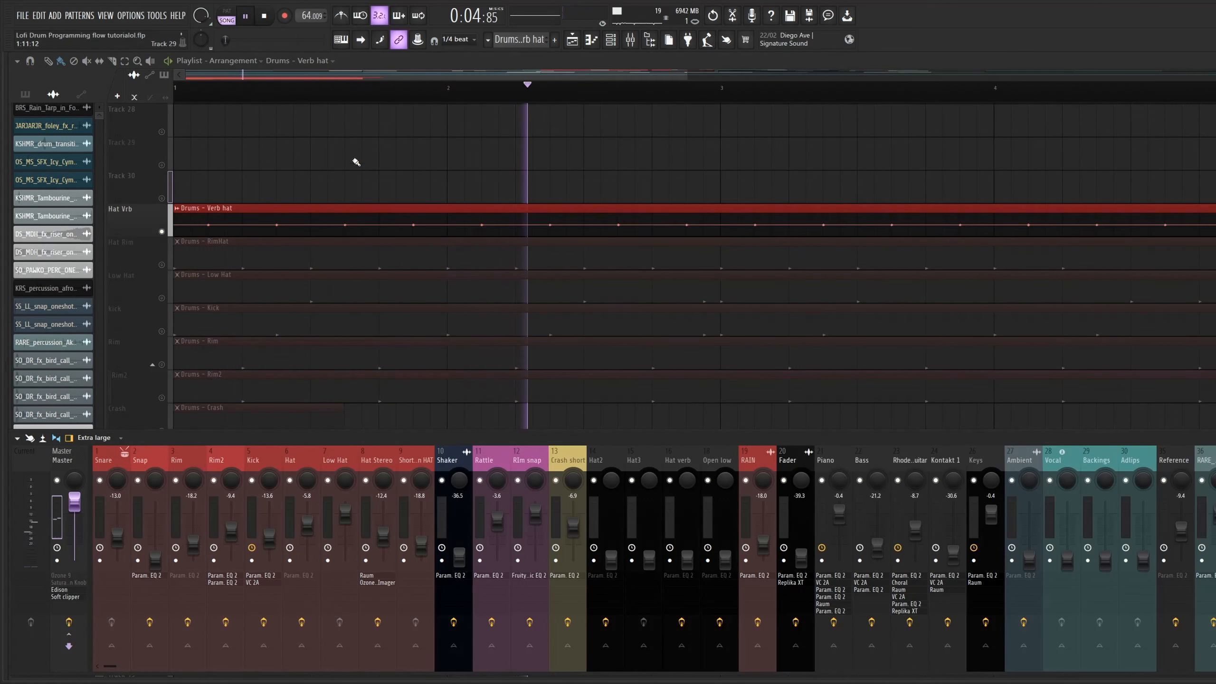
key("F9")
key("space")
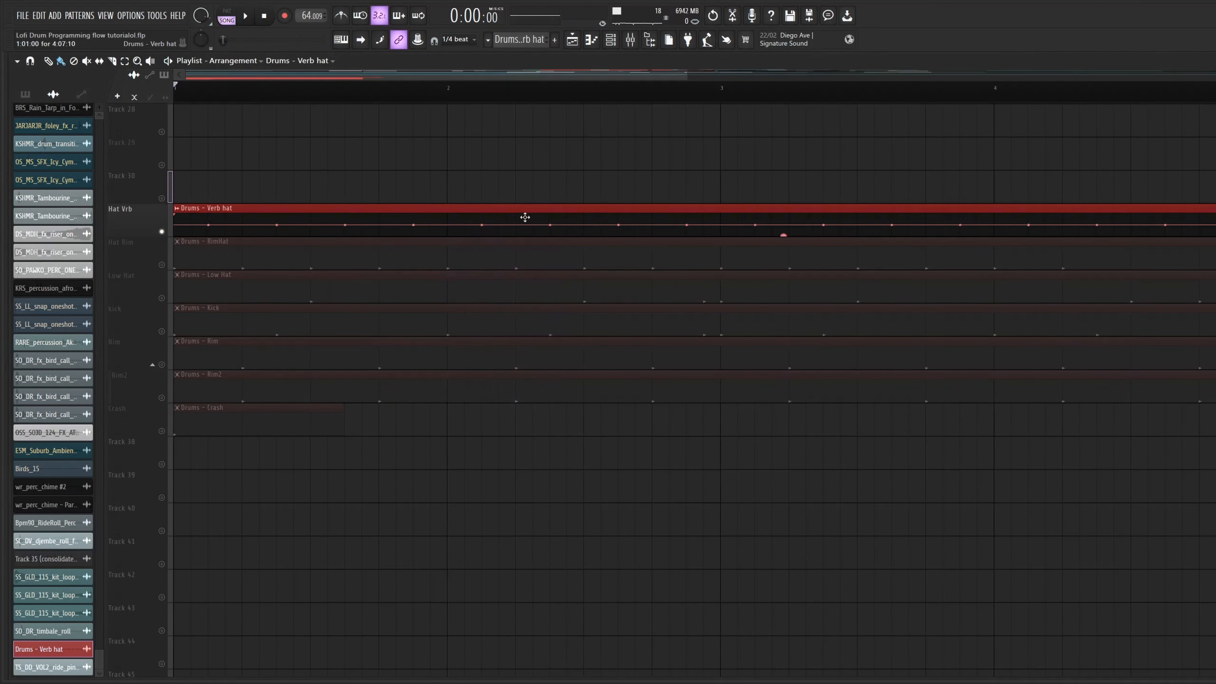
Step: Solo the Hat Rim track and listen to its RimHat pattern
right_click(162, 266)
key("space")
key("space")
Step: Render the Drums - RimHat pattern to audio and replace it in the playlist
left_click(192, 258)
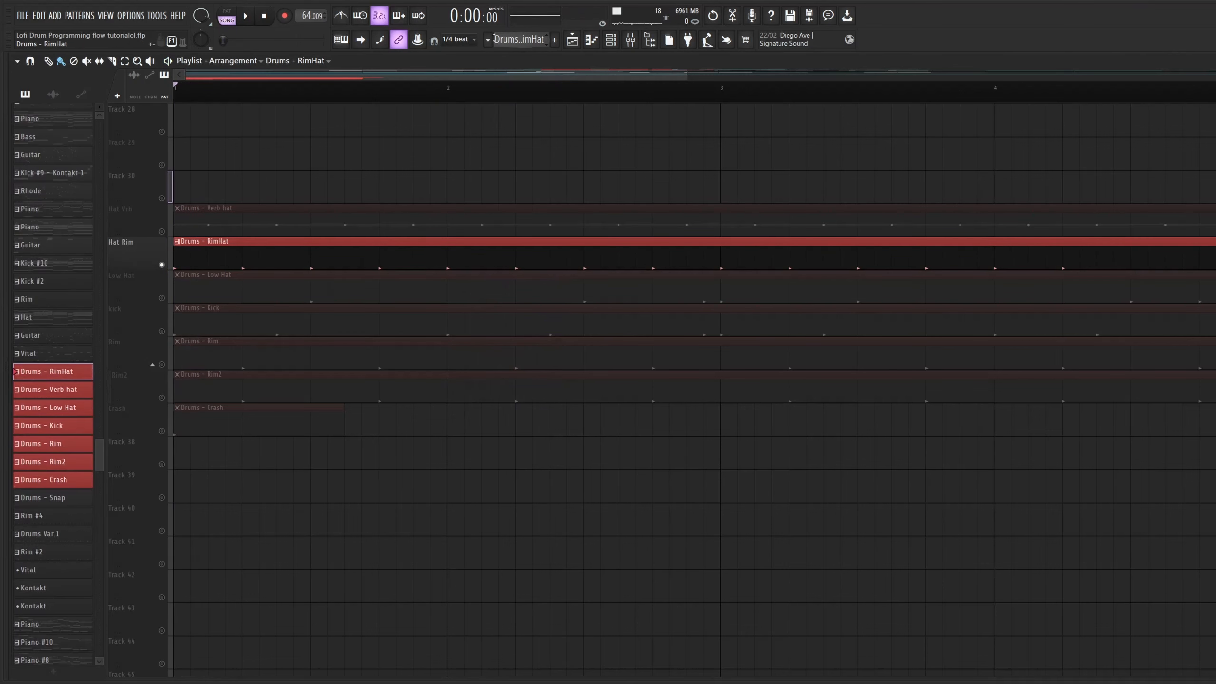
left_click(493, 40)
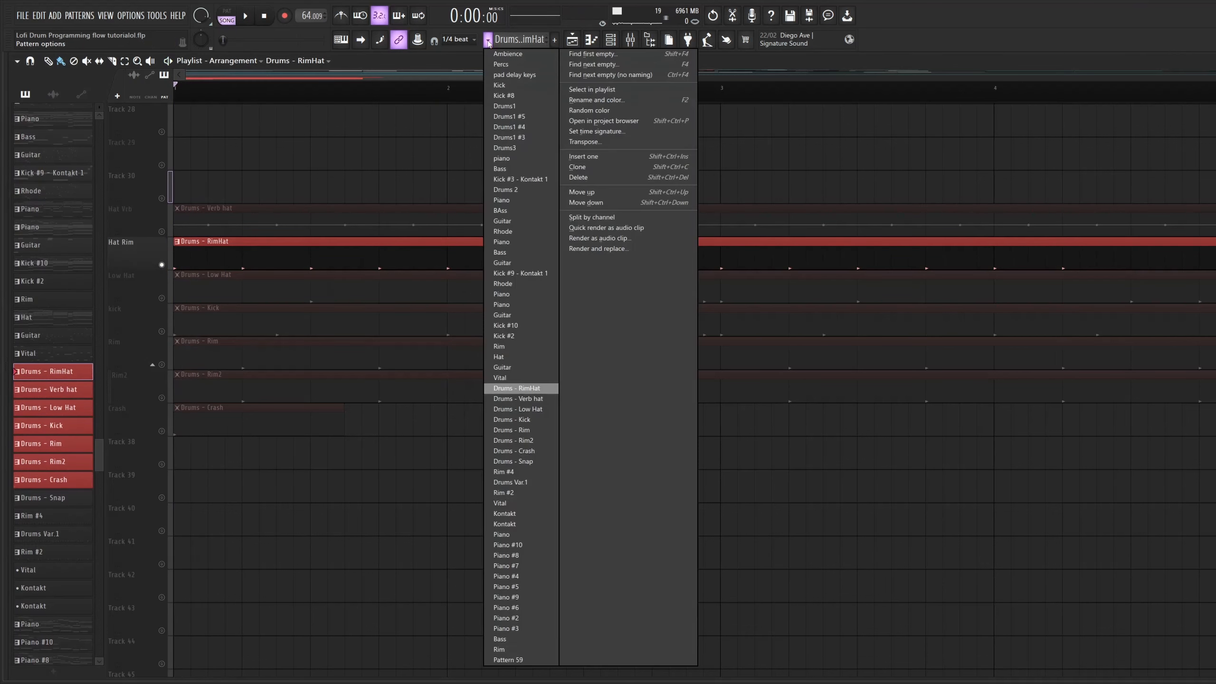
left_click(603, 249)
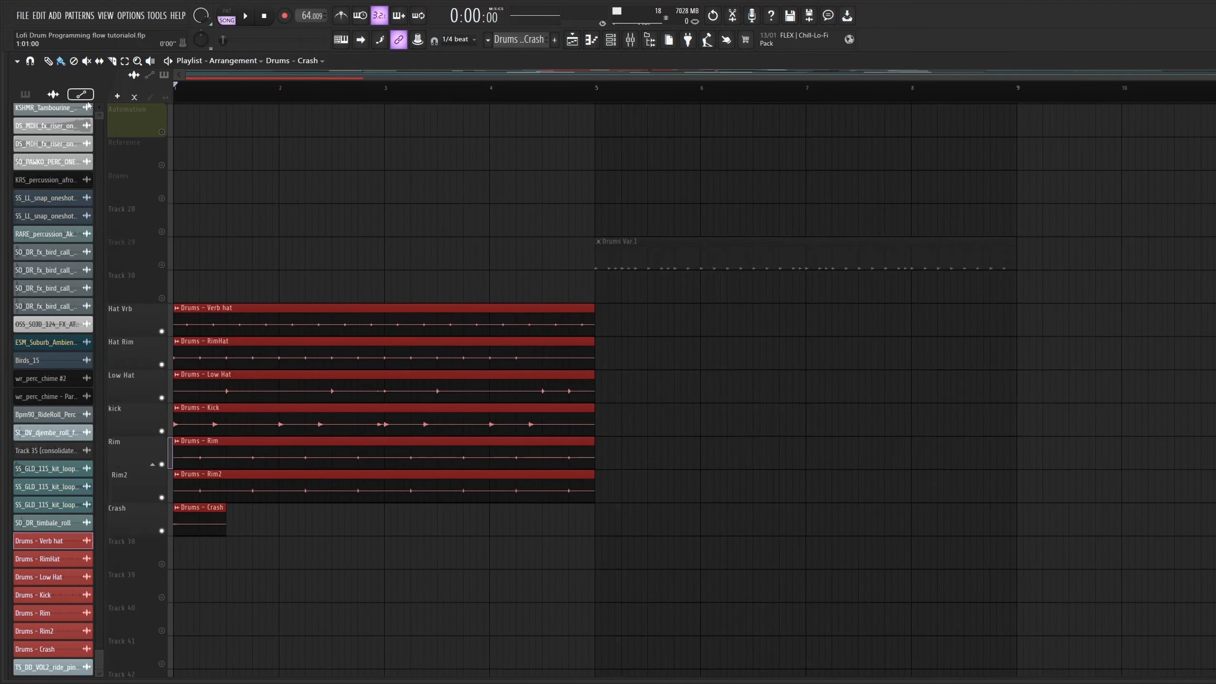
Step: Play all the rendered drum clips together from bar 1
key("space")
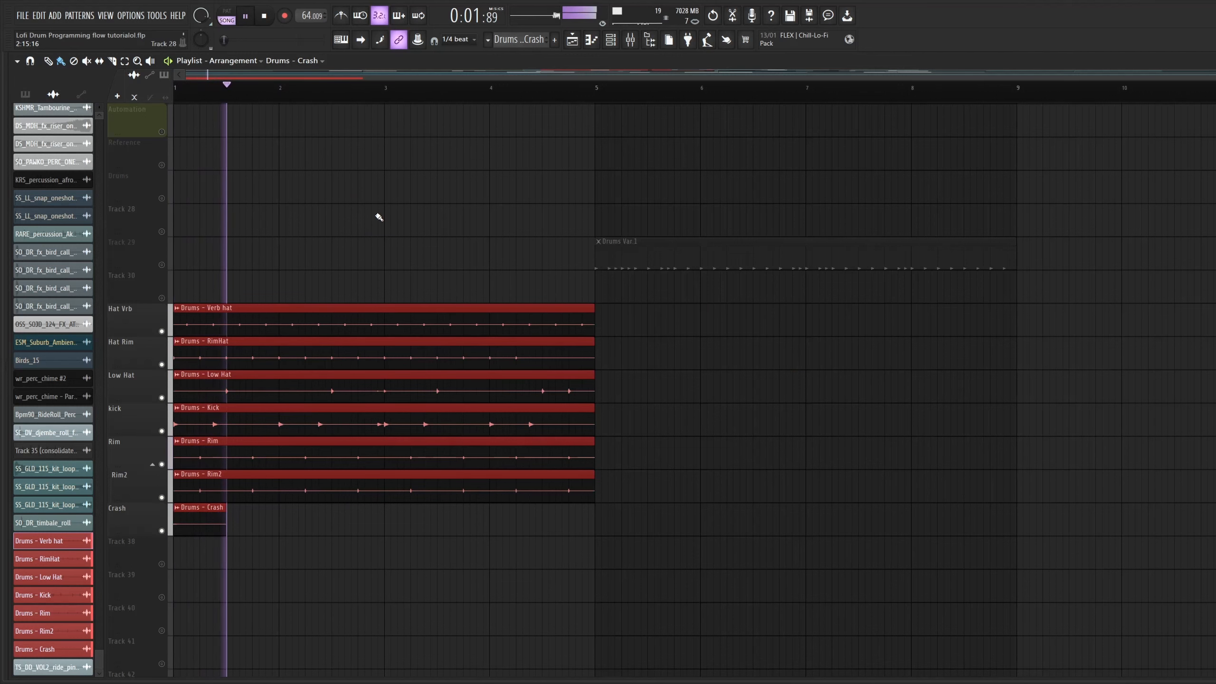
scroll(421, 446, "up", 5)
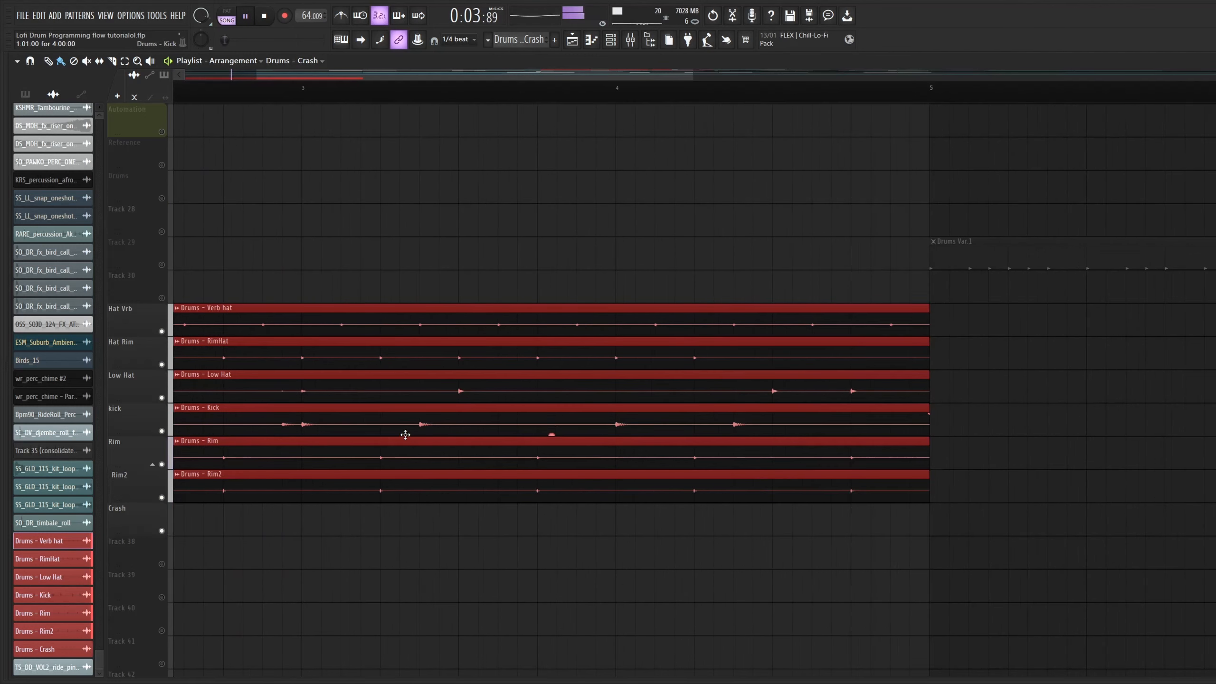
left_click_drag(362, 78, 145, 81)
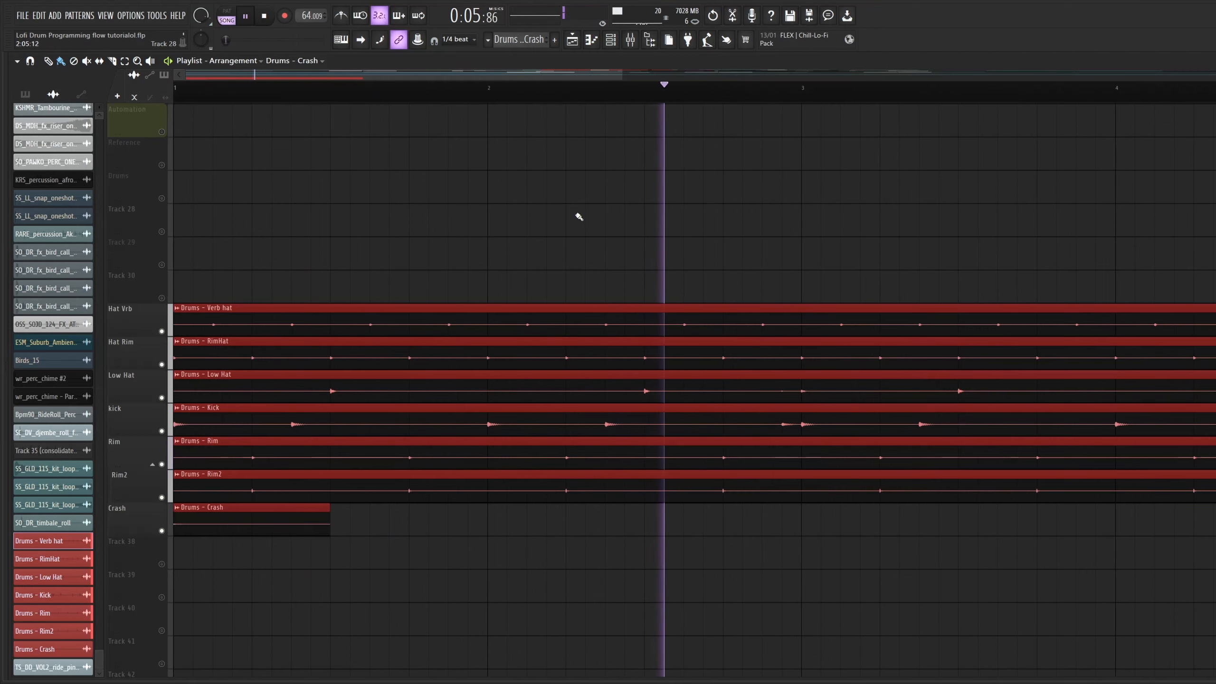
scroll(573, 217, "down", 2)
key("space")
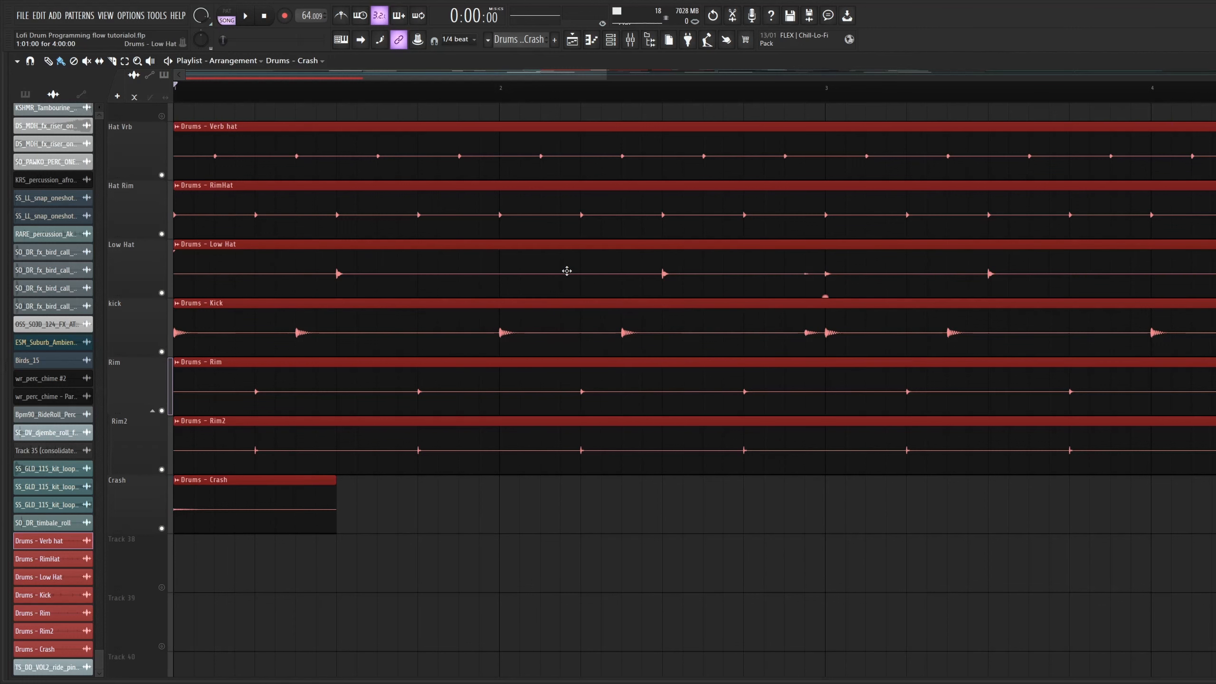
Step: Slice the Drums - Kick clip at 1:05:00, before its second hit, and return to the Draw tool
scroll(517, 330, "down", 2)
scroll(517, 331, "up", 4)
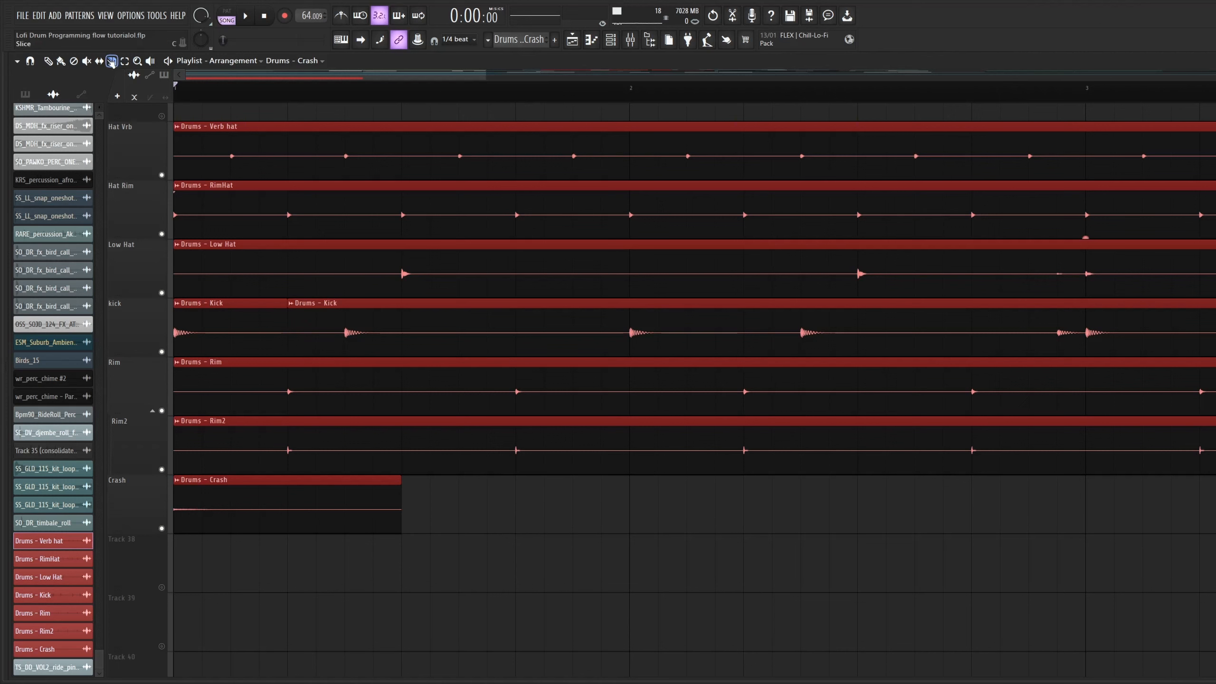
left_click(49, 61)
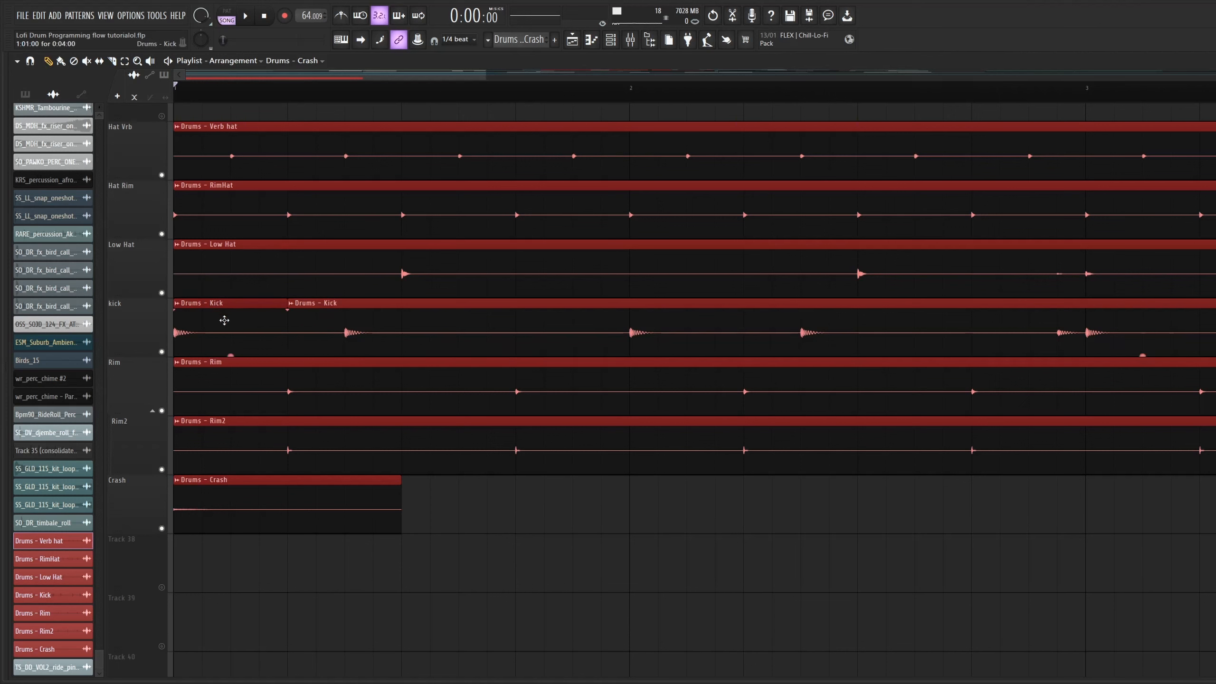
Step: Nudge the second Drums - Kick clip slightly later, off the grid, so it starts at 1:05:01
left_click_drag(248, 113, 129, 141)
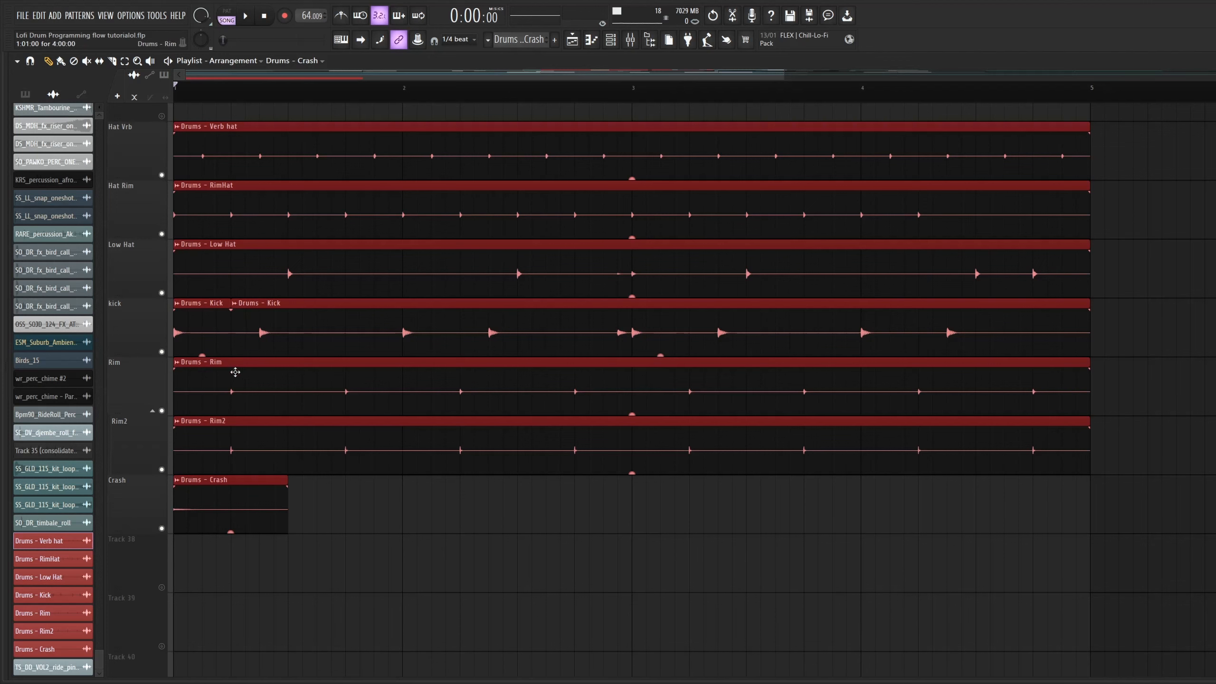
scroll(383, 357, "up", 2, "ctrl")
left_click_drag(327, 325, 773, 324)
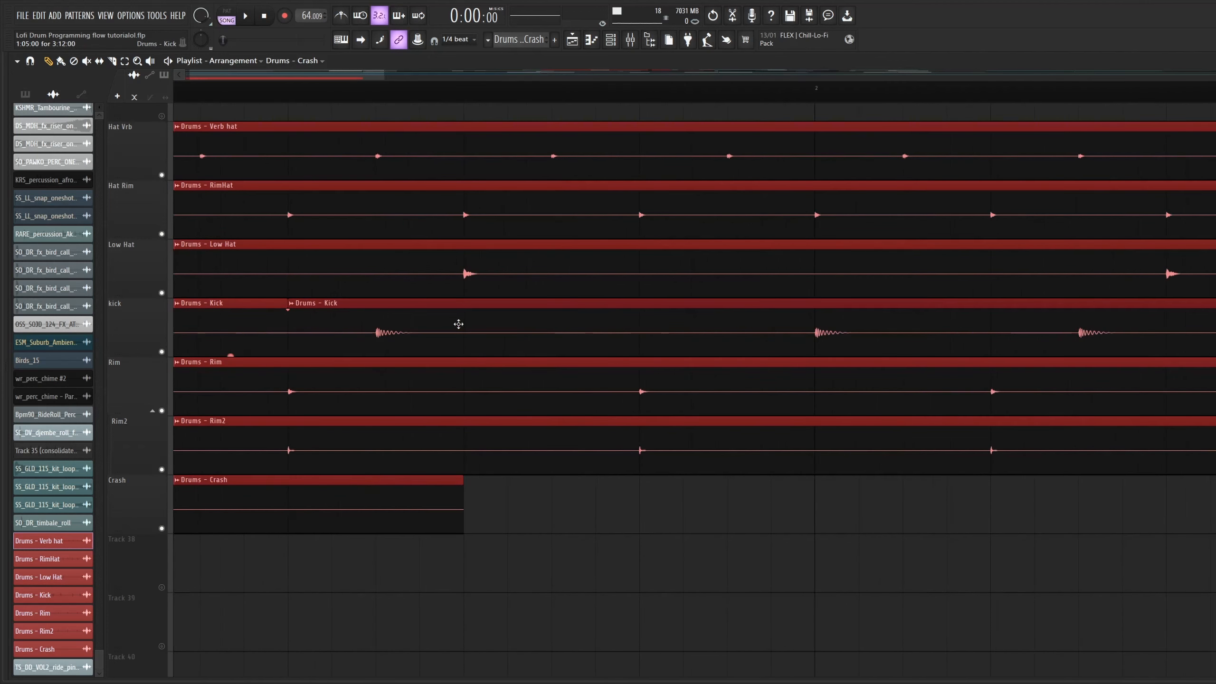
left_click_drag(350, 333, 354, 333)
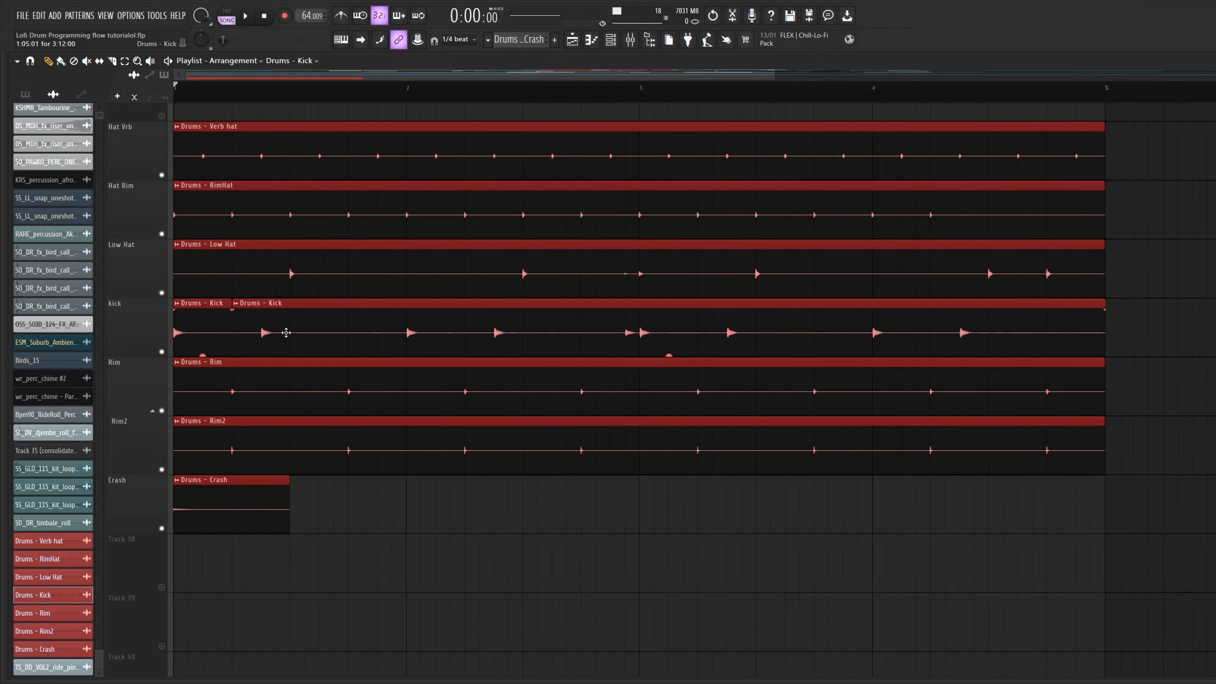
Step: Listen to the drum loop with the nudged kick and inspect the gap between the two kick clips
scroll(804, 396, "up", 2)
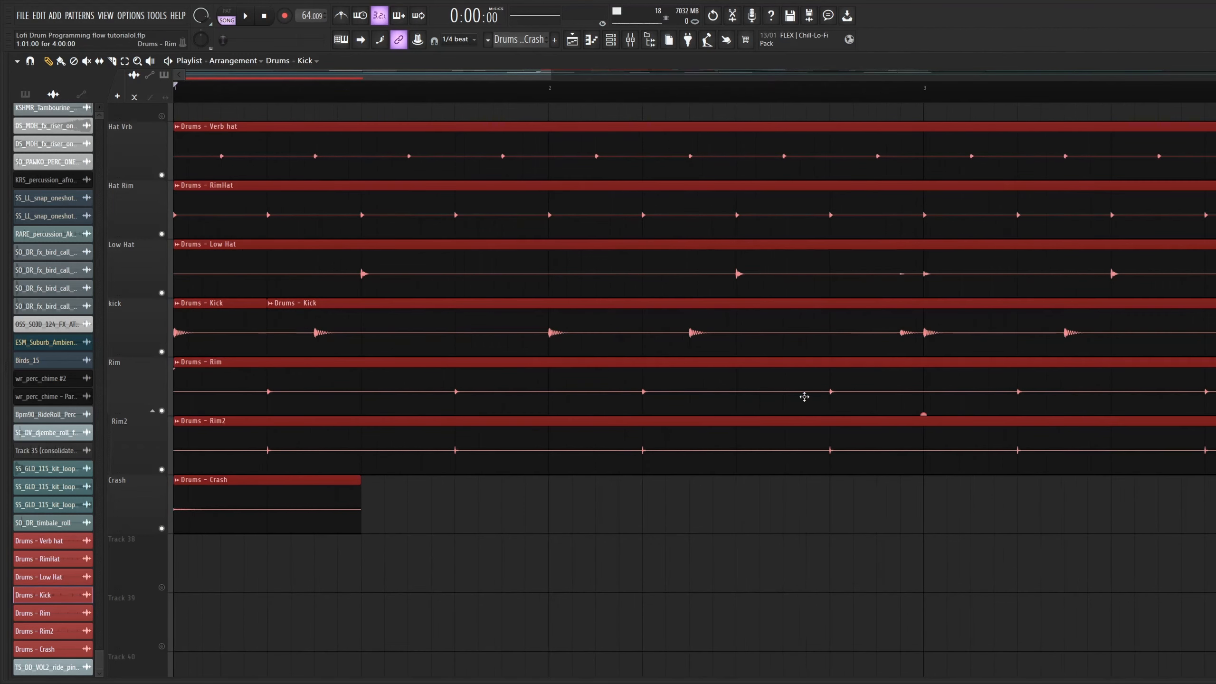
key("space")
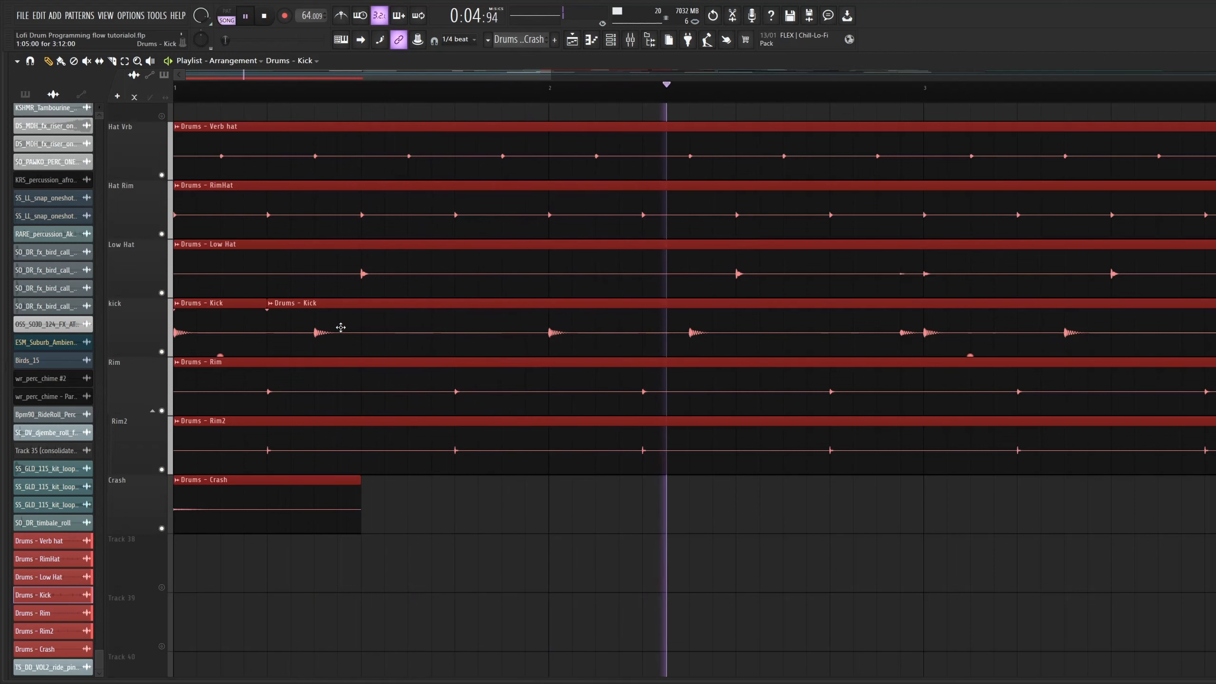
key("space")
scroll(284, 345, "up", 2)
scroll(284, 344, "up", 2)
key("space")
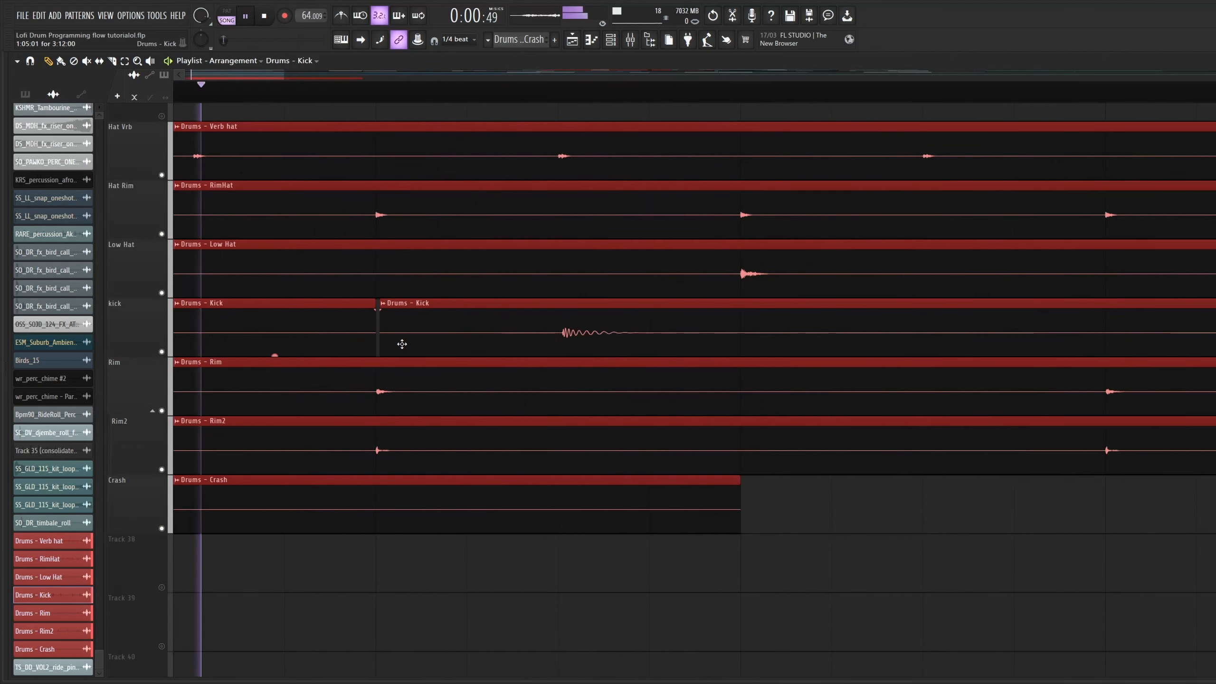
scroll(407, 393, "down", 3)
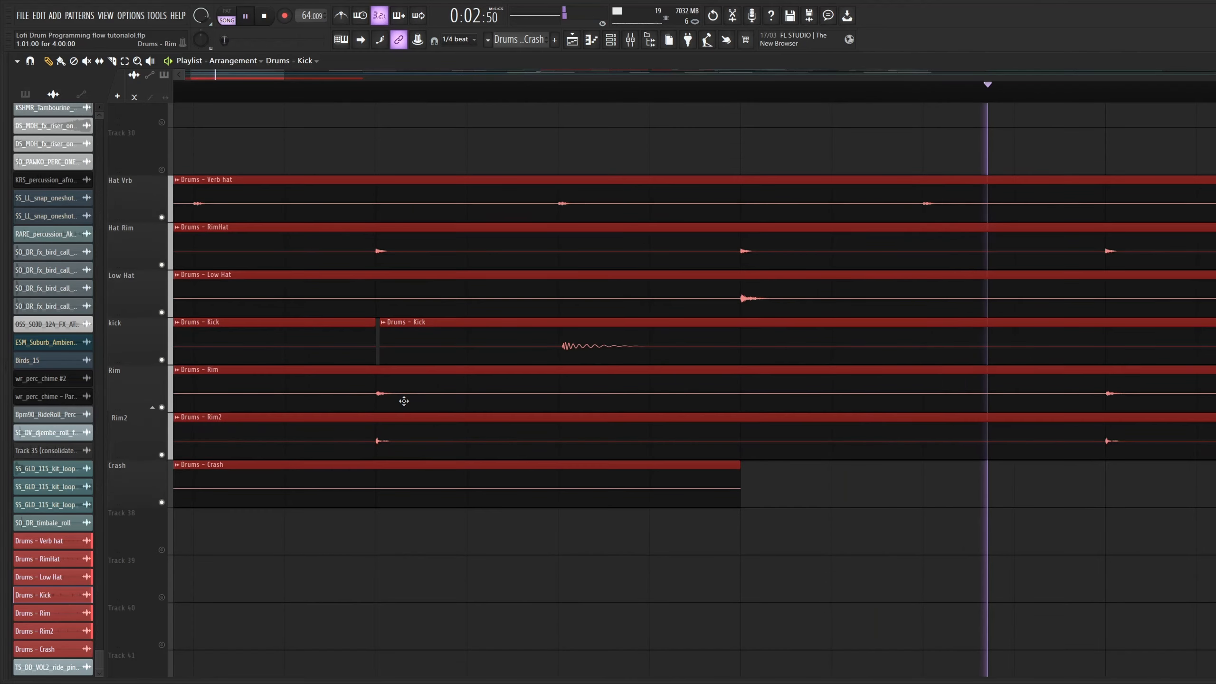
scroll(404, 401, "down", 3)
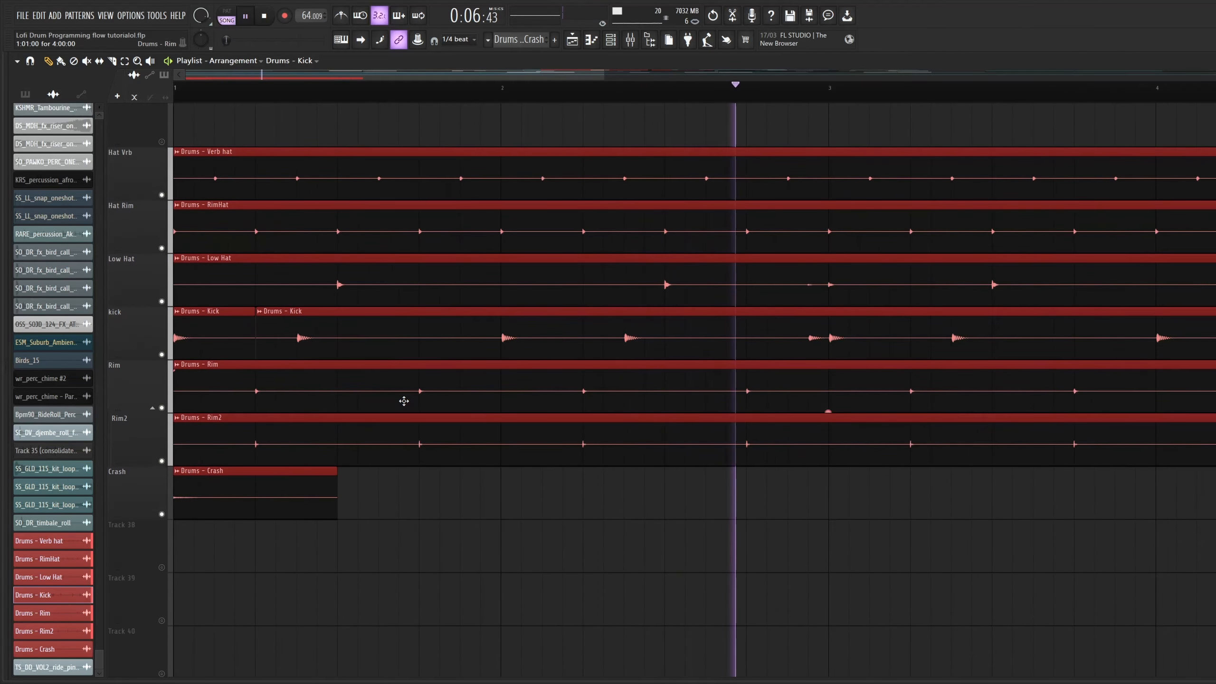
Step: Stop playback and trim the end of the second Drums - Kick clip to bar 5
key("space")
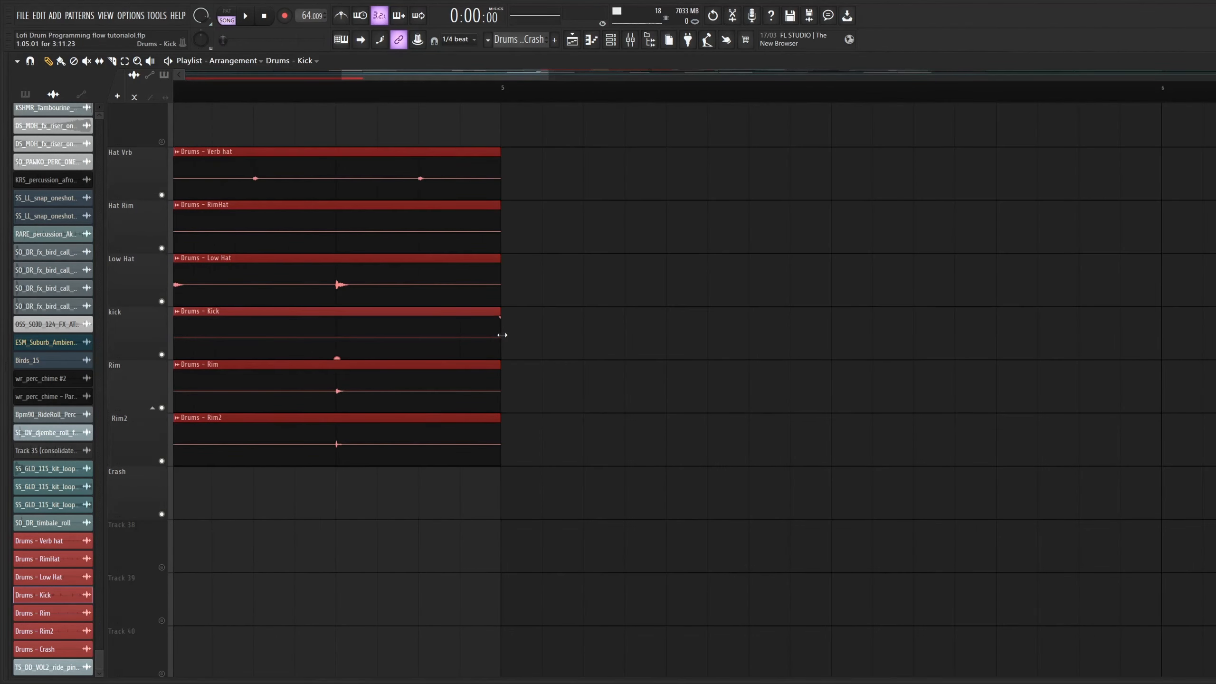
scroll(485, 331, "down", 5)
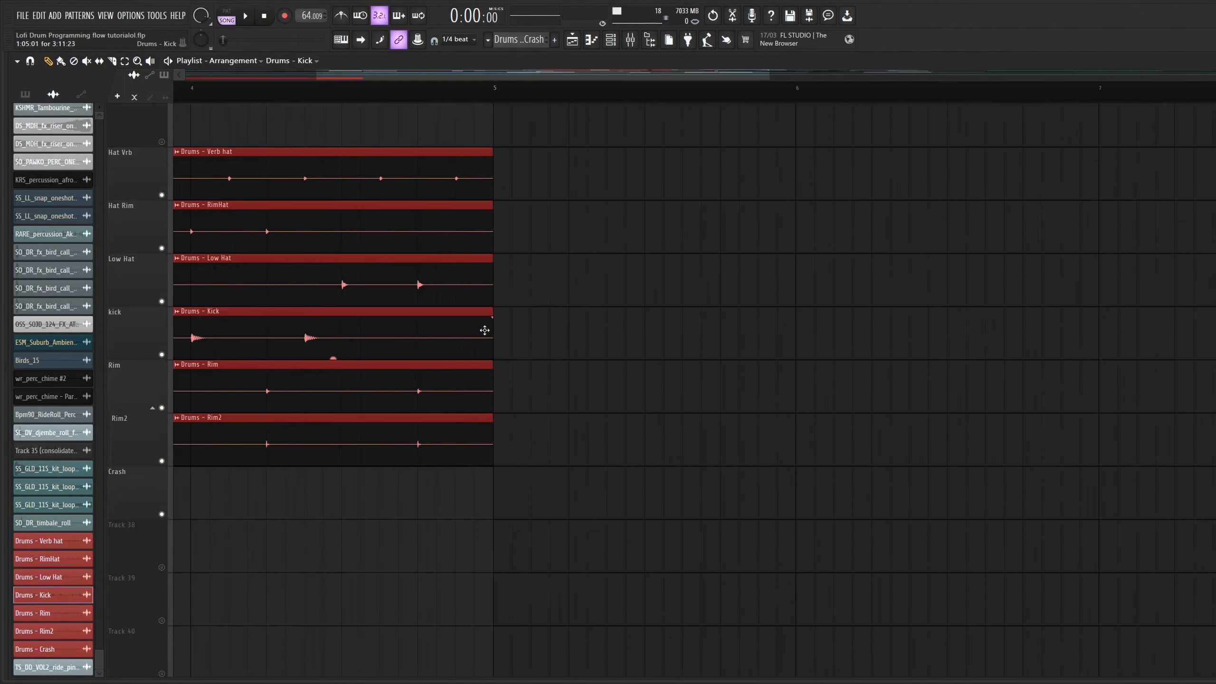
scroll(274, 187, "up", 3)
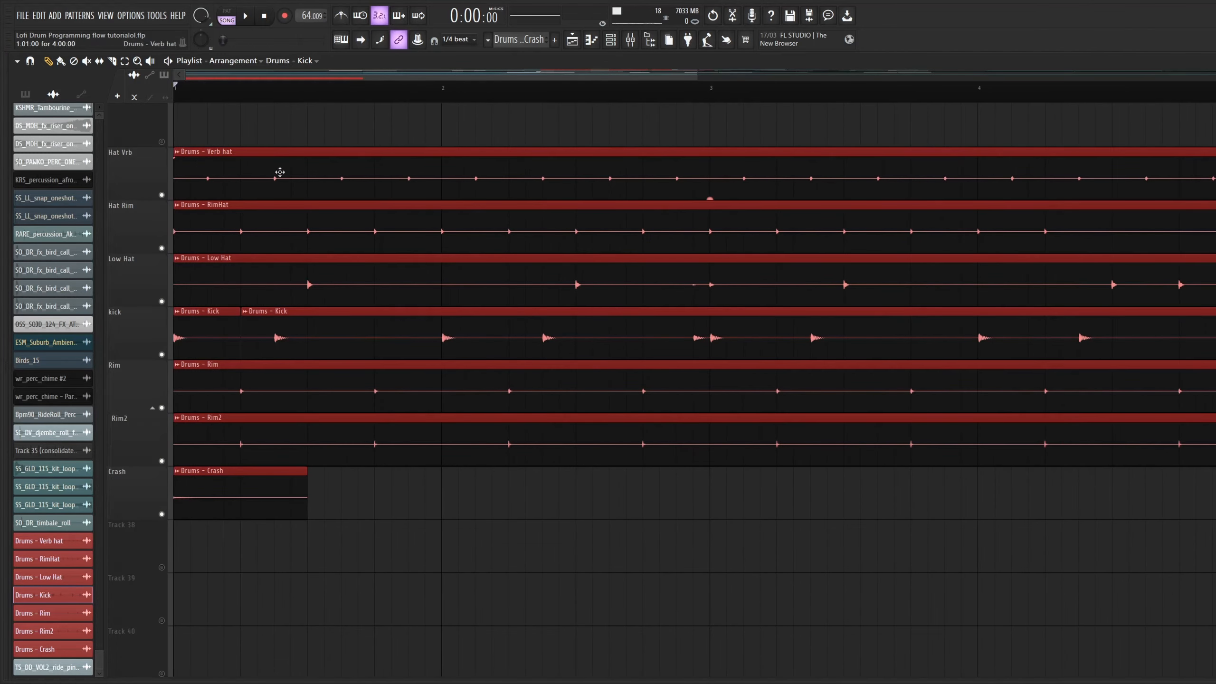
Step: Nudge the Drums - Verb hat clip slightly later to start at 1:01:01 and play the loop
scroll(248, 170, "up", 2)
scroll(235, 179, "up", 1)
left_click_drag(238, 184, 503, 189)
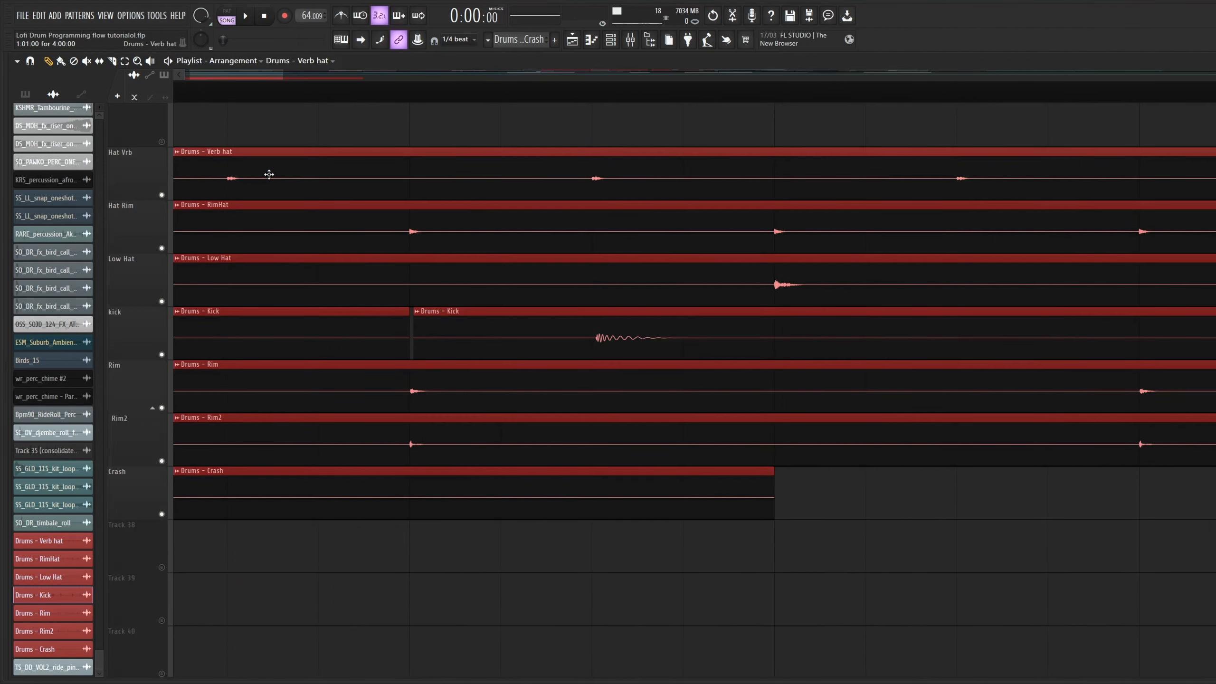
scroll(275, 176, "down", 3)
key("space")
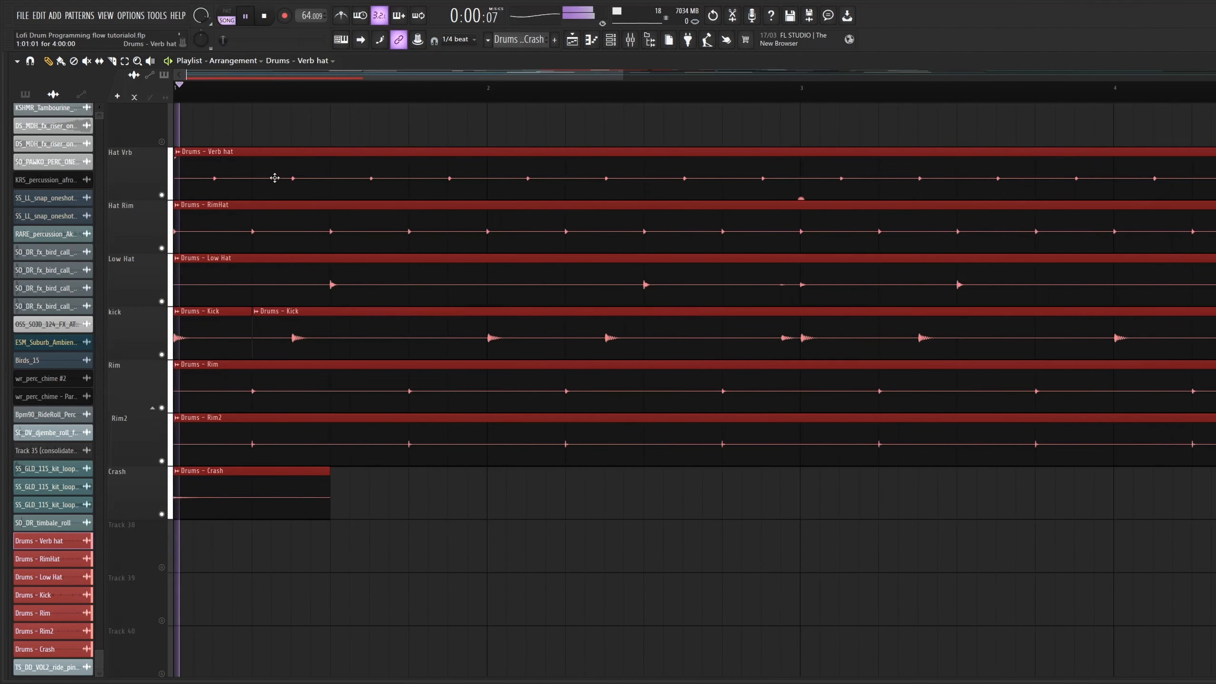
Step: Listen to the loop with the nudged Drums - Verb hat clip, examine its alignment across the bars and stop playback
scroll(284, 179, "down", 2)
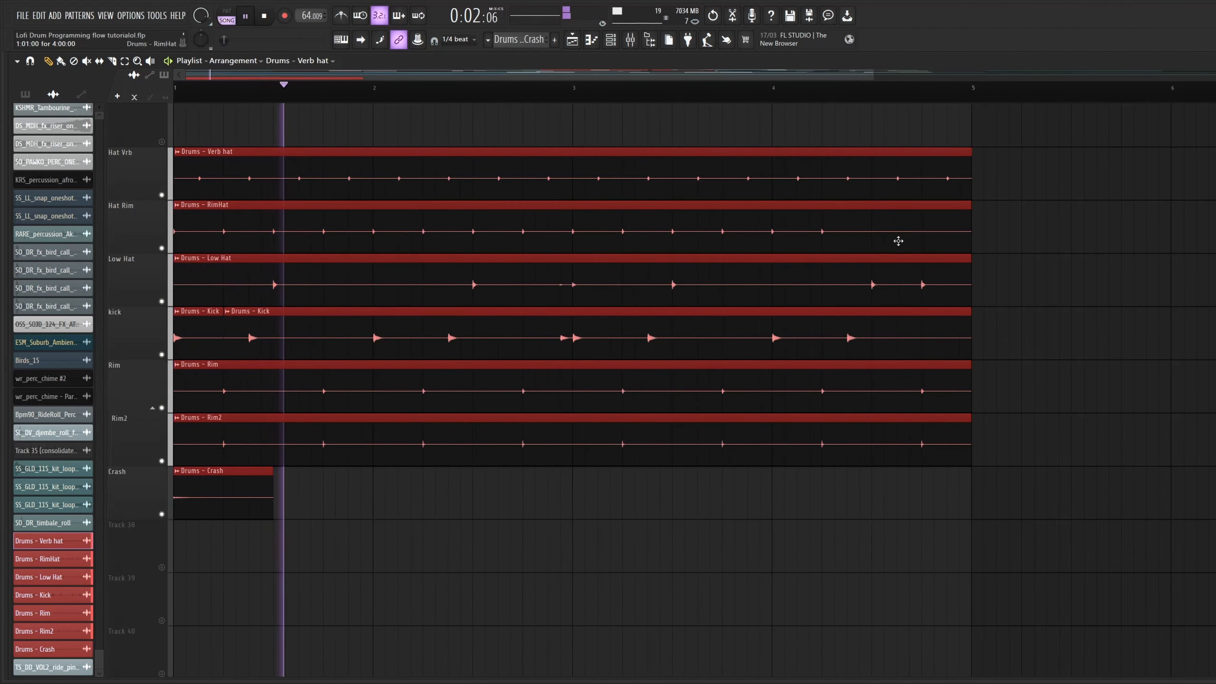
scroll(356, 190, "up", 4)
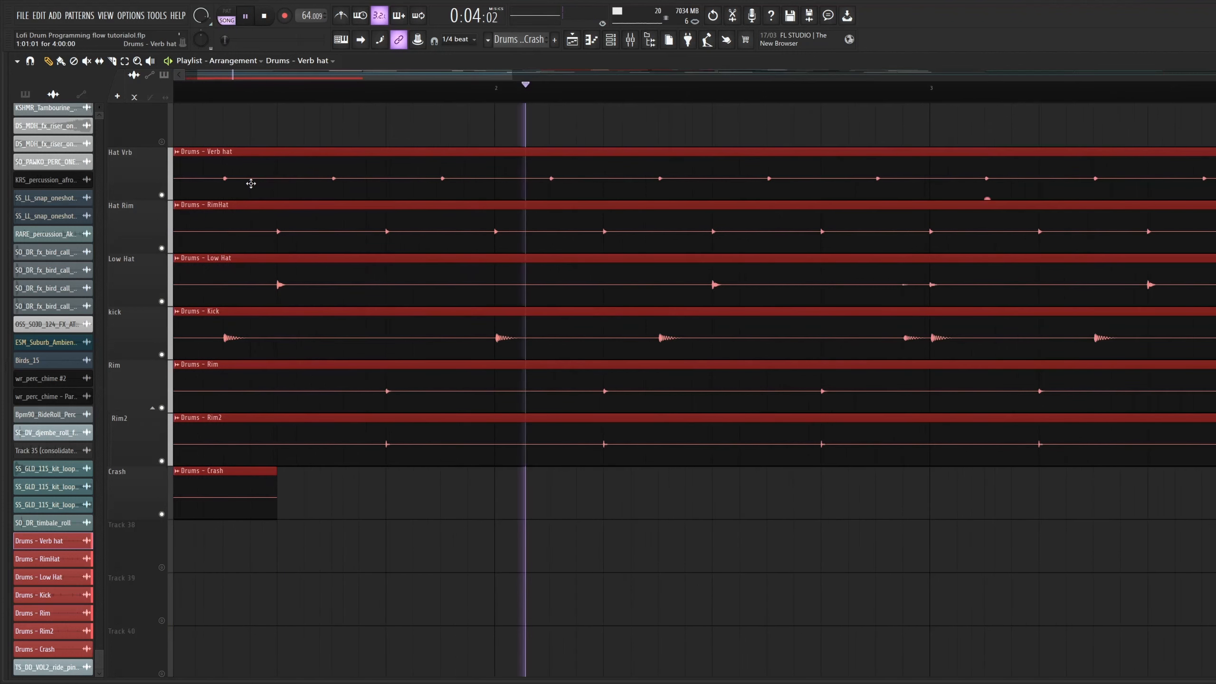
scroll(352, 184, "down", 4)
key("space")
scroll(263, 269, "up", 2)
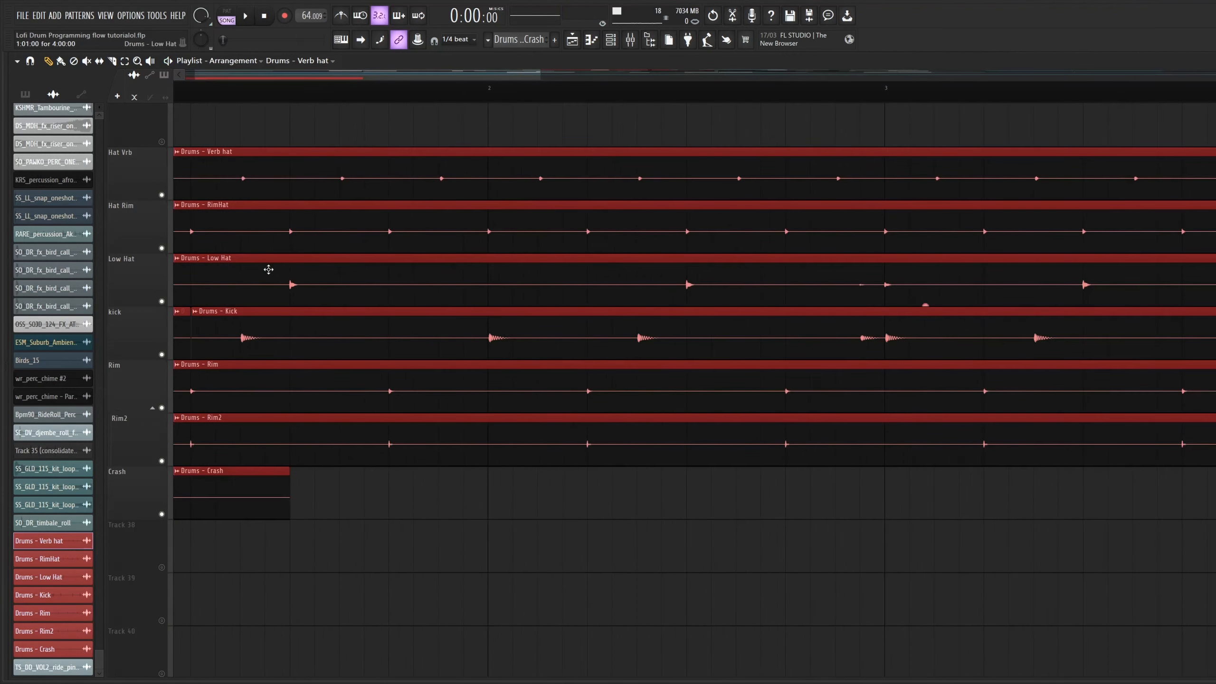
Step: Nudge the Drums - Rim2 clip slightly later to start at 1:01:01 and play the loop
left_click_drag(317, 79, 210, 87)
scroll(224, 287, "up", 4)
scroll(298, 447, "down", 2)
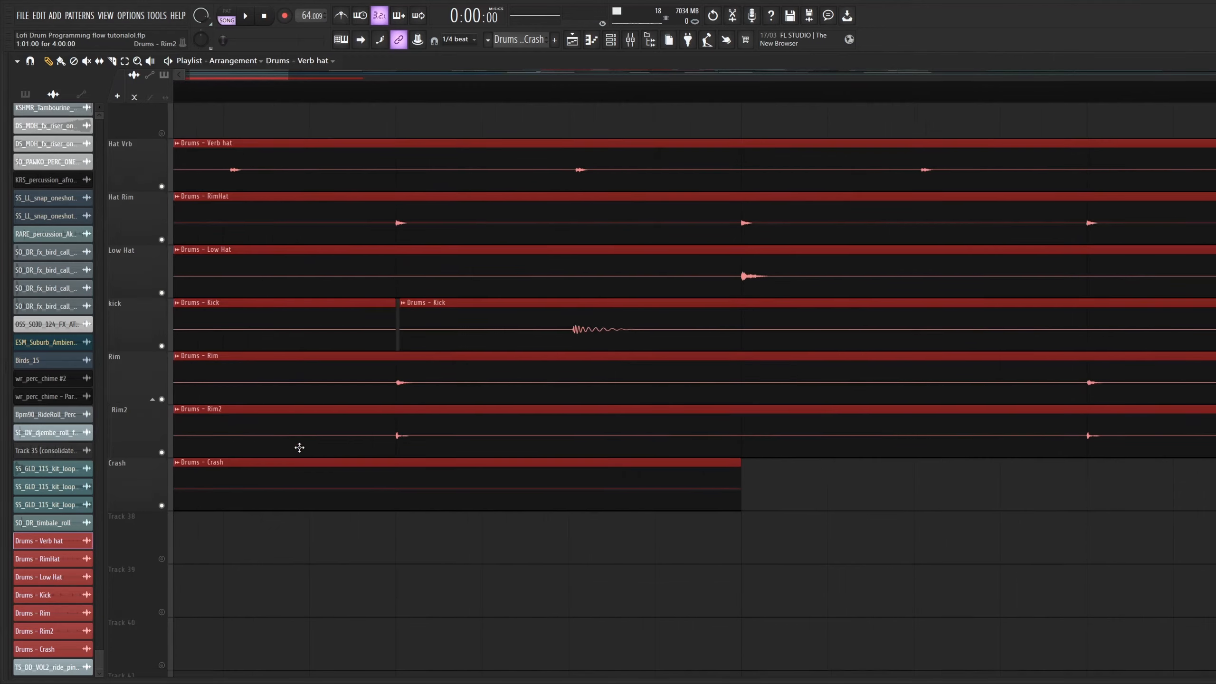
left_click_drag(611, 383, 465, 342)
scroll(438, 422, "up", 1)
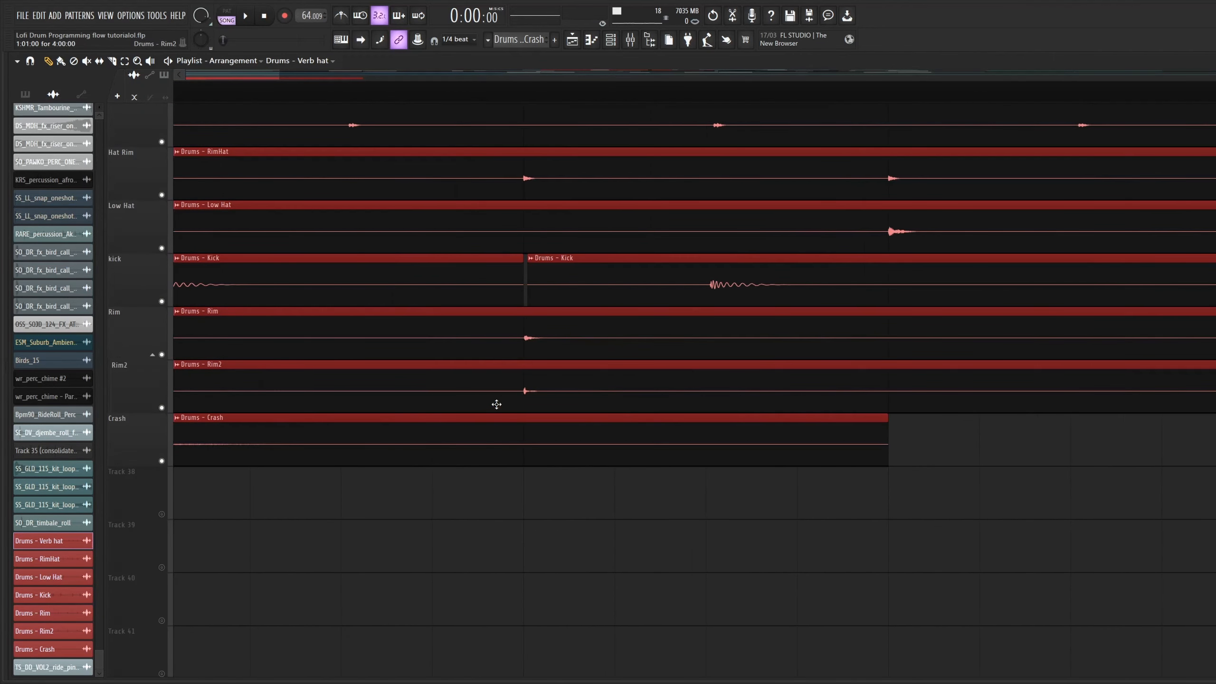
left_click(555, 396)
key("space")
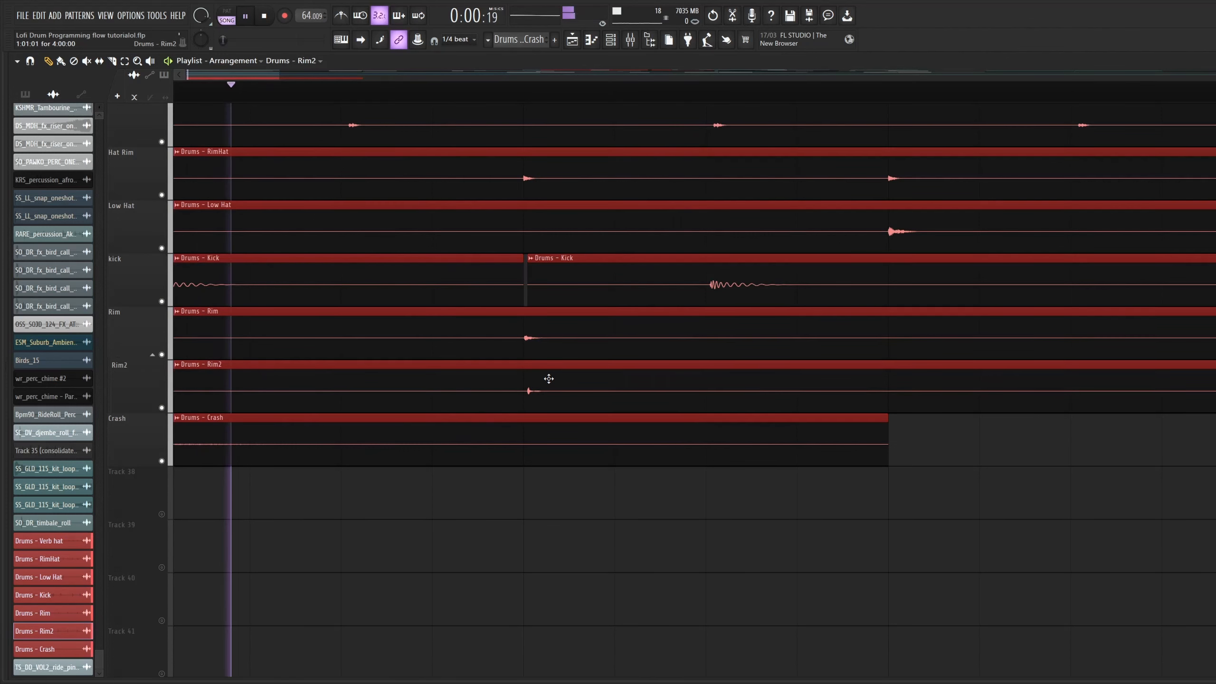
scroll(550, 385, "down", 4)
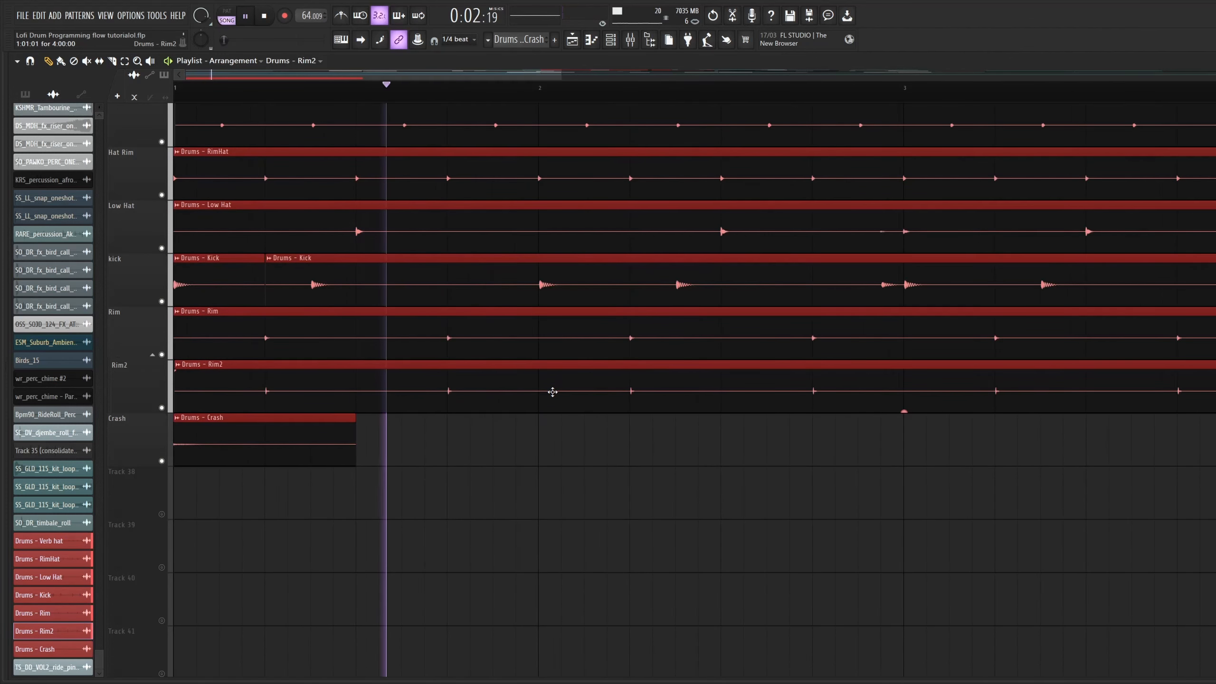
scroll(552, 392, "down", 2)
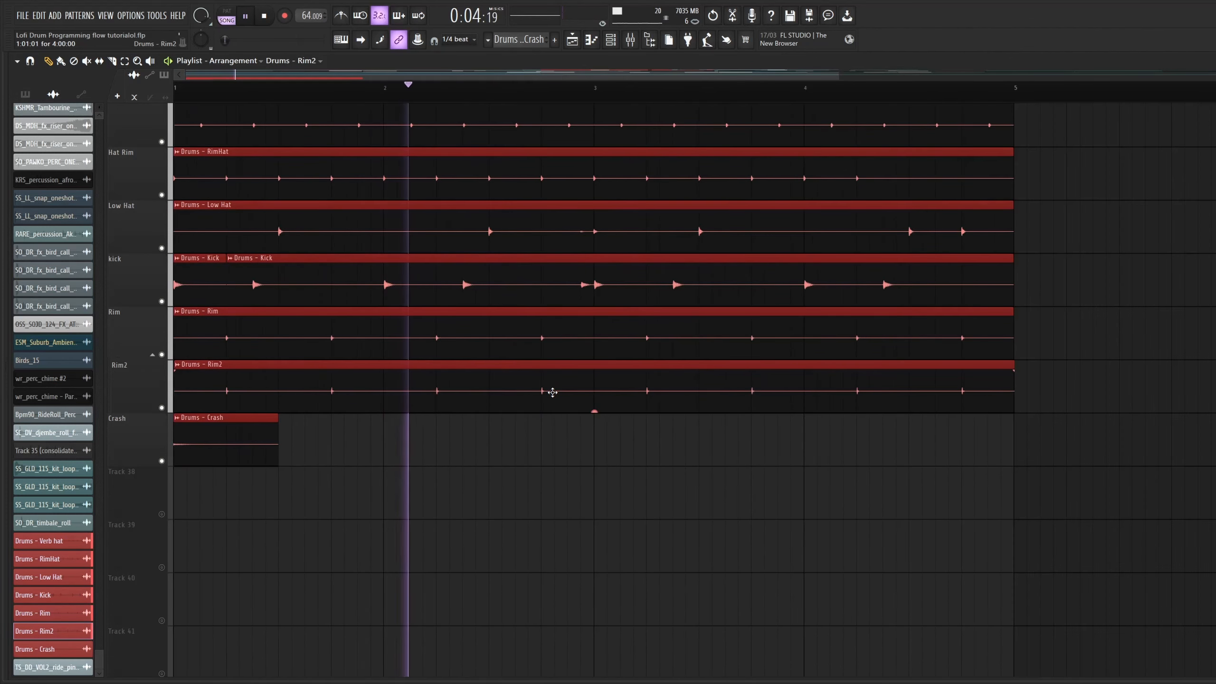
scroll(552, 392, "down", 1)
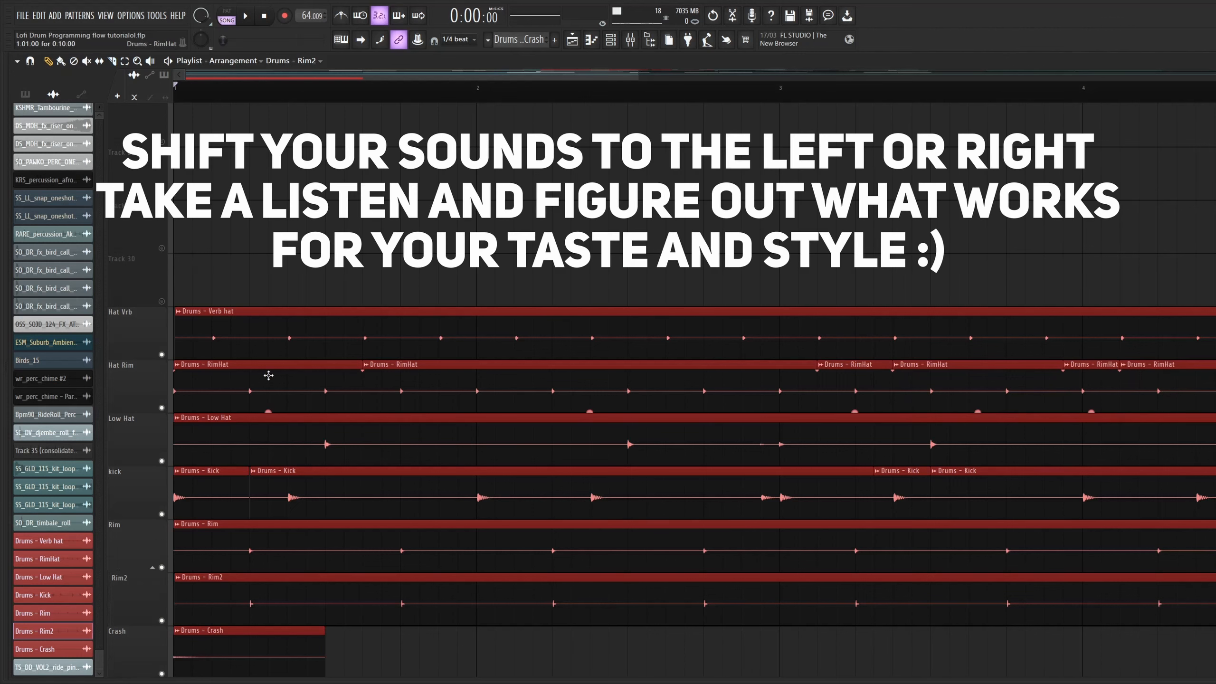
Step: Solo the Hat Vrb track and listen to its sliced Drums - Verb hat clips on their own
scroll(647, 374, "up", 3)
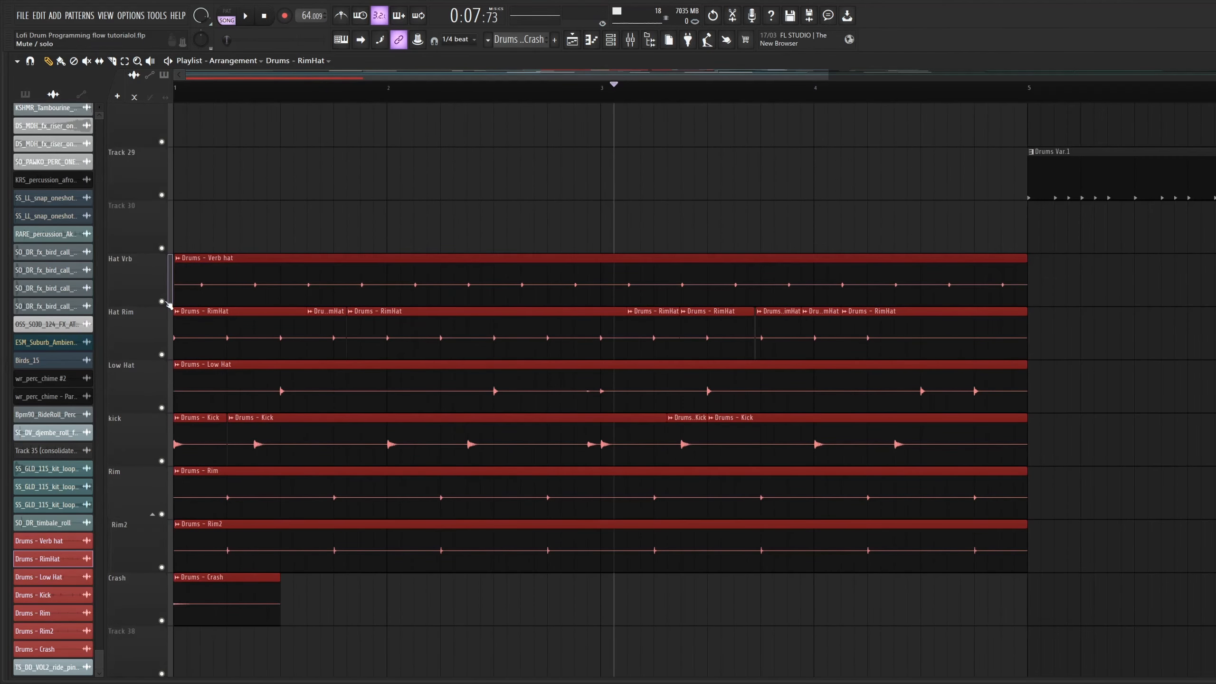
right_click(161, 301)
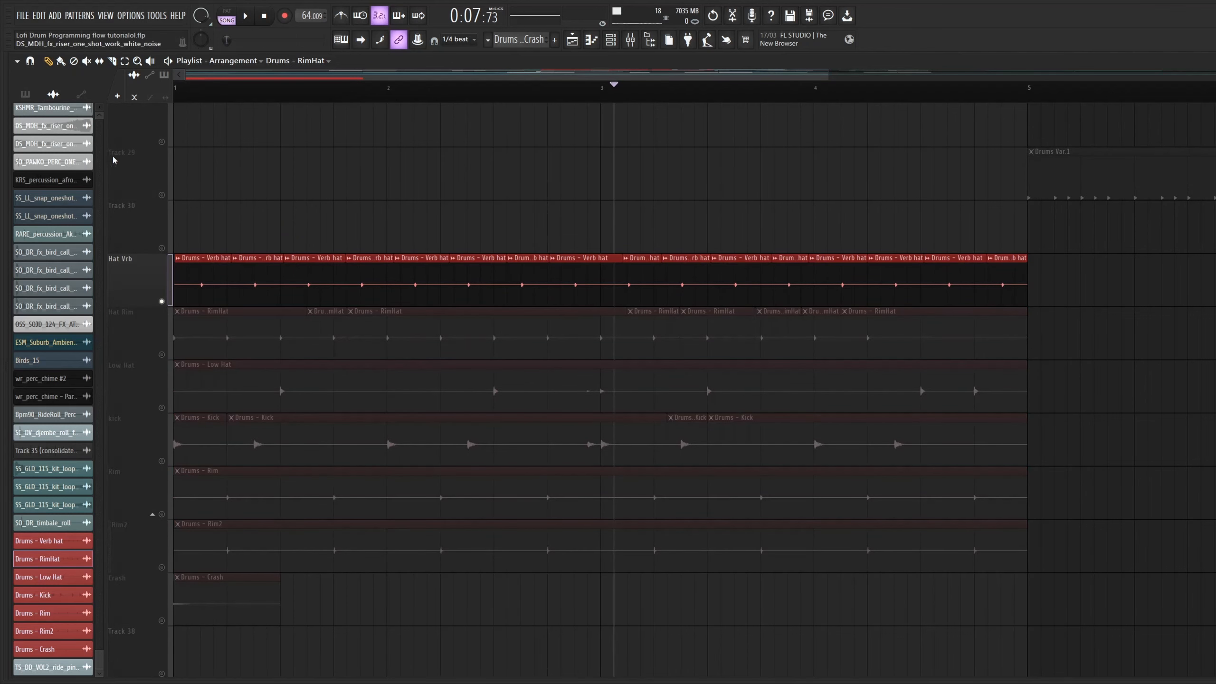
scroll(244, 291, "up", 3)
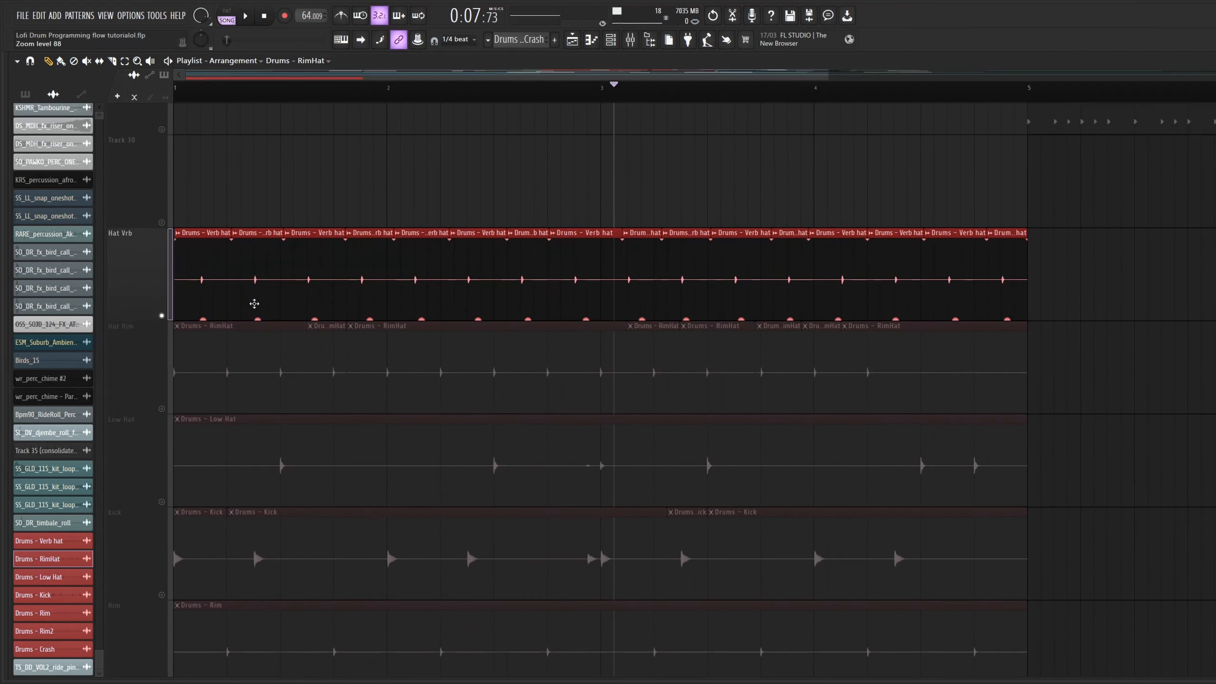
mouse_move(257, 319)
mouse_move(422, 320)
key("space")
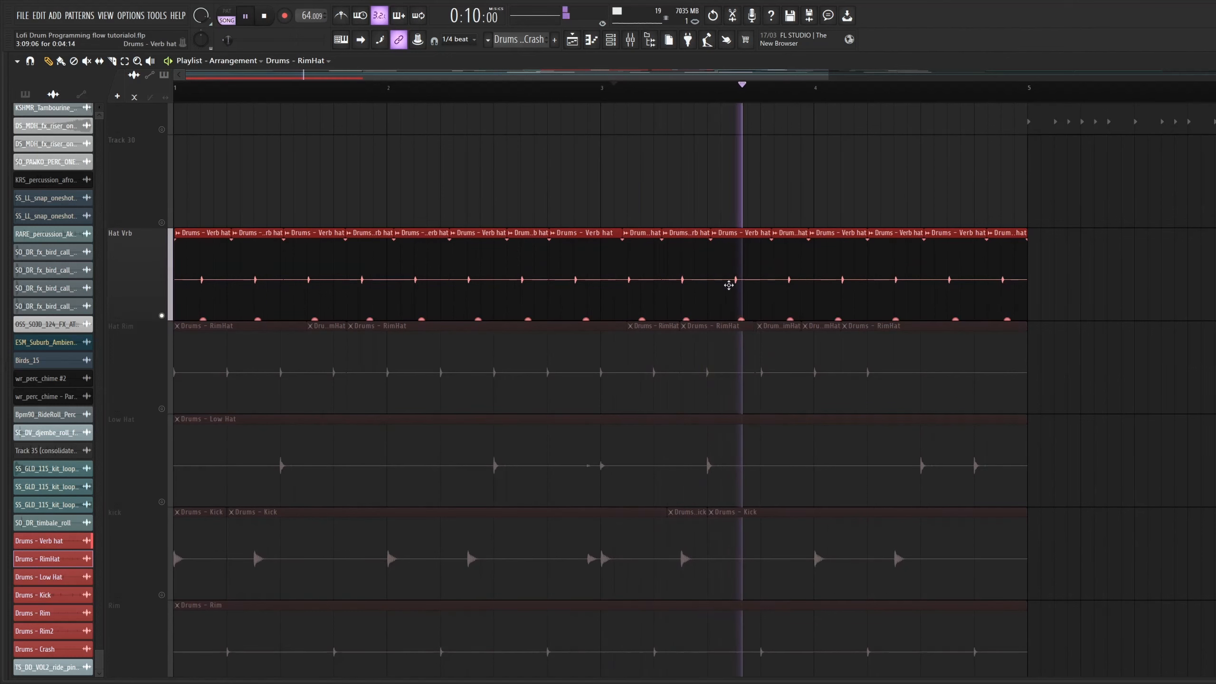
key("space")
mouse_move(895, 320)
key("space")
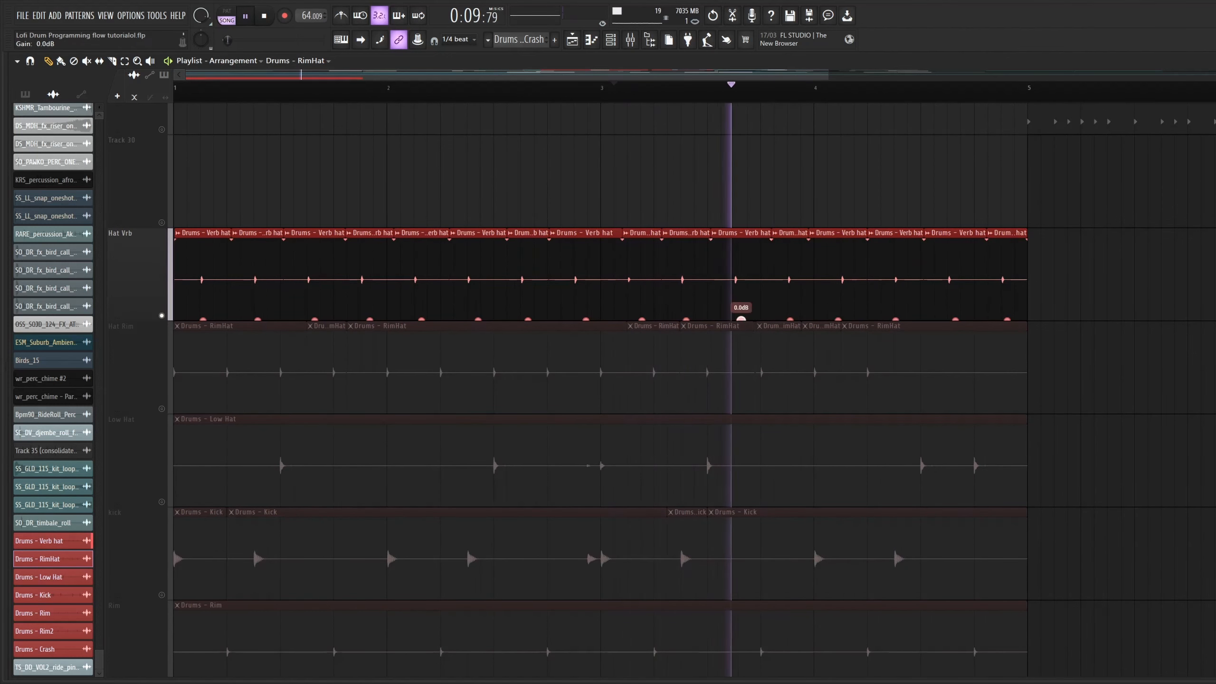
key("space")
Step: Listen to the Hat Vrb and Hat Rim tracks together and nudge the Drums - Kick clip just before bar 3 slightly later
key("space")
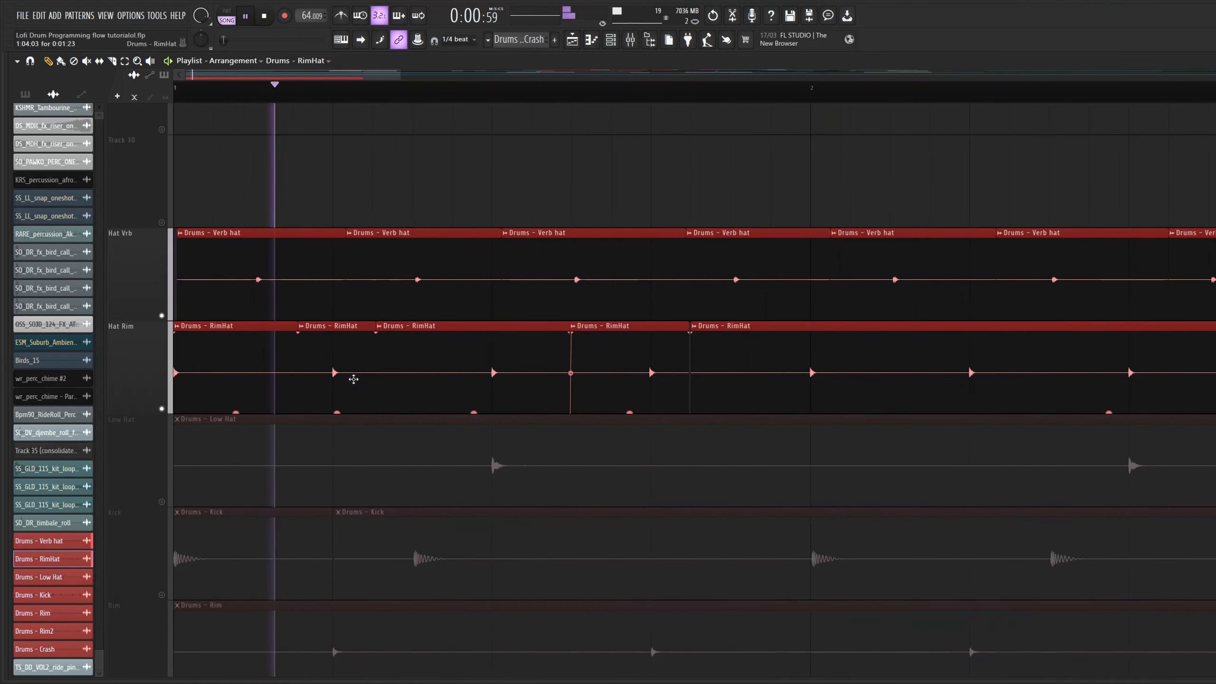
key("space")
key("space")
key("space")
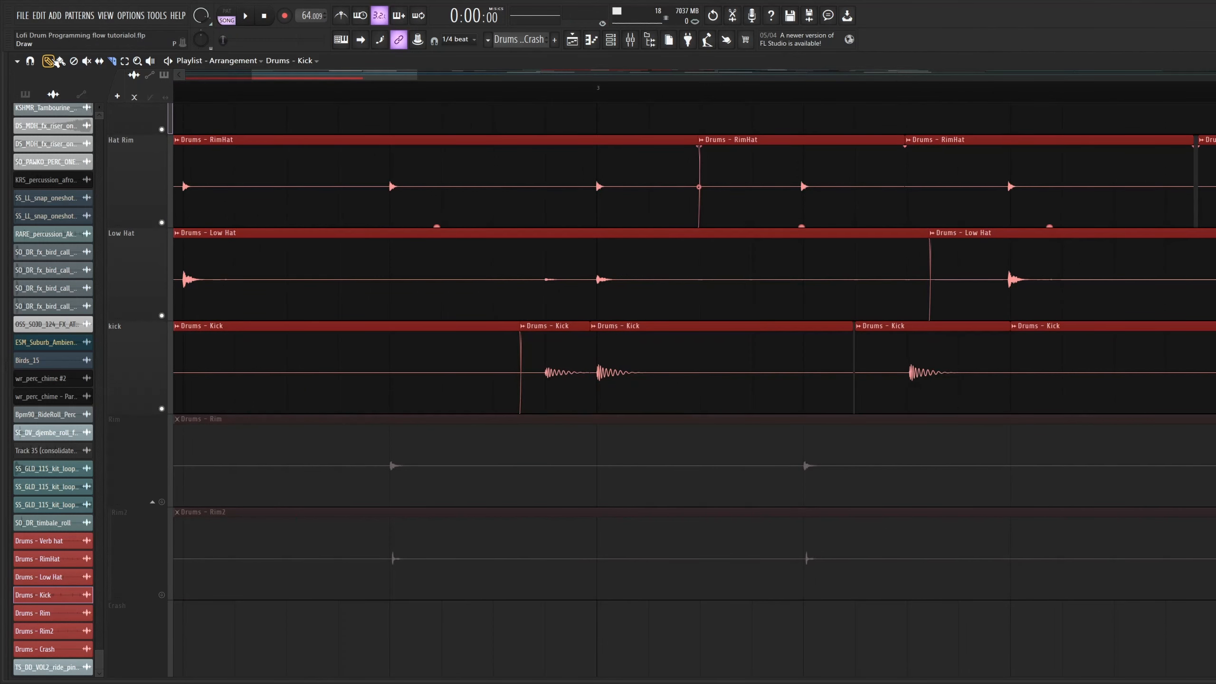
left_click_drag(634, 345, 640, 345)
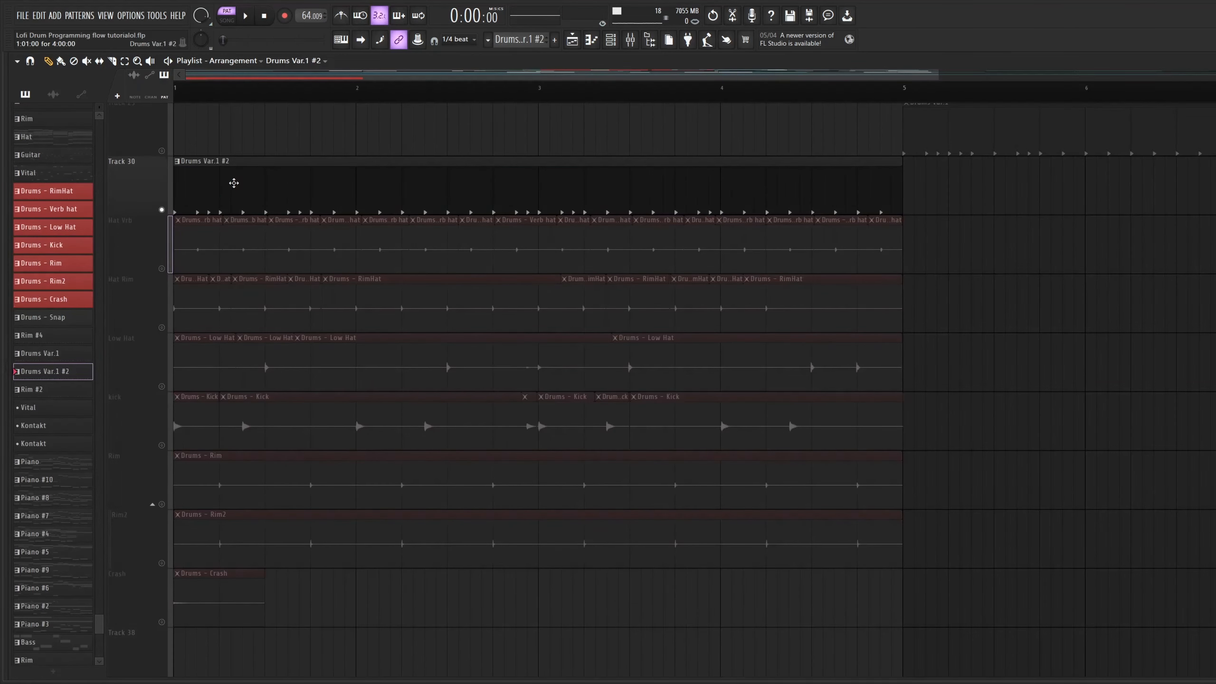
Step: Listen to the unsliced Drums Var.1 #2 pattern for comparison, mute Track 30 and play the sliced audio clips instead
key("space")
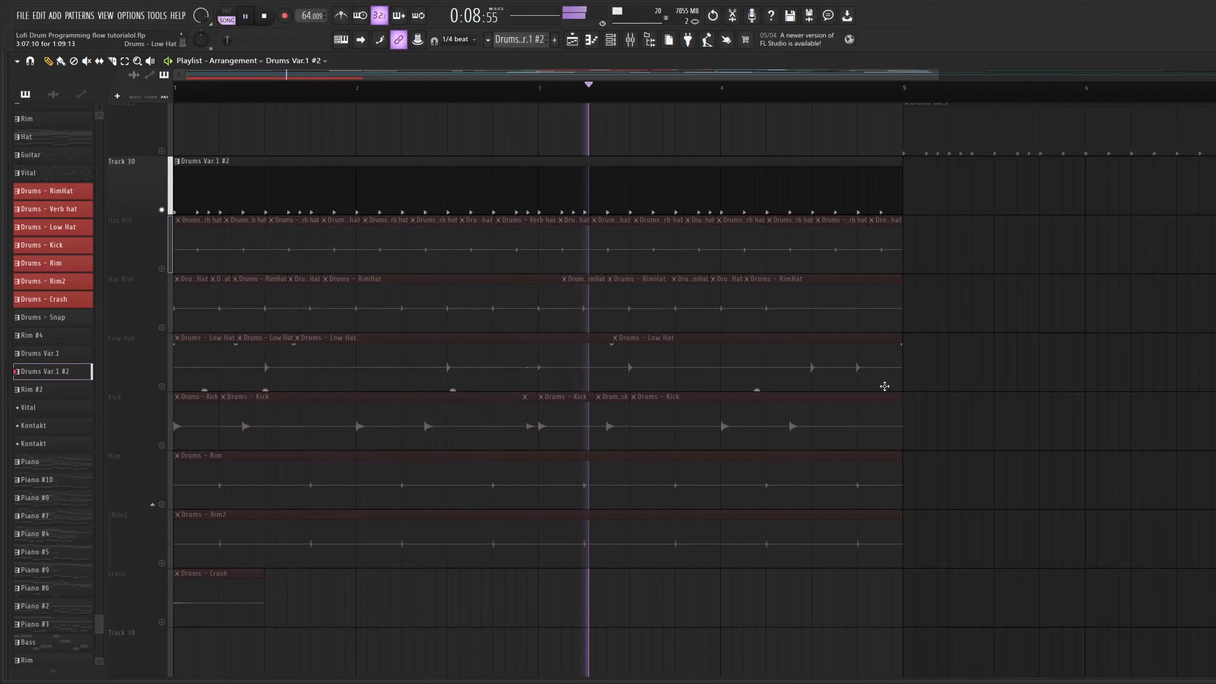
key("space")
left_click(162, 209)
key("space")
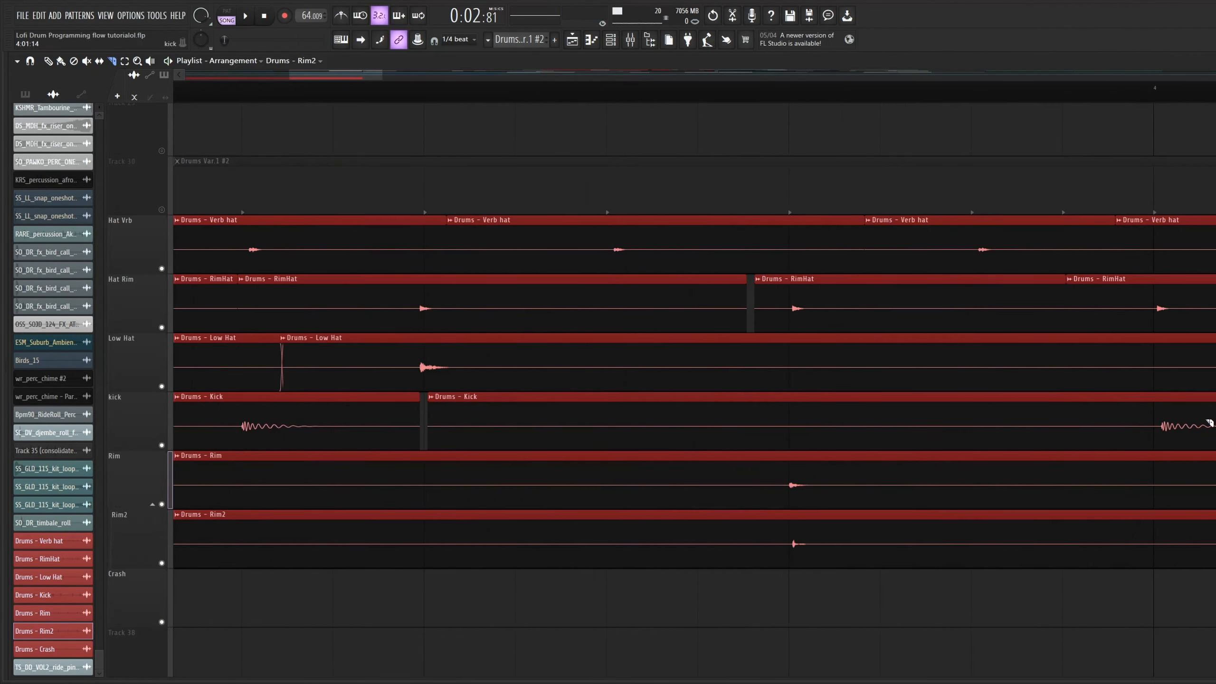
Step: Play the humanized drum loop from the start and inspect how the sliced clips line up around bars 3 and 4
scroll(1191, 423, "right", 3)
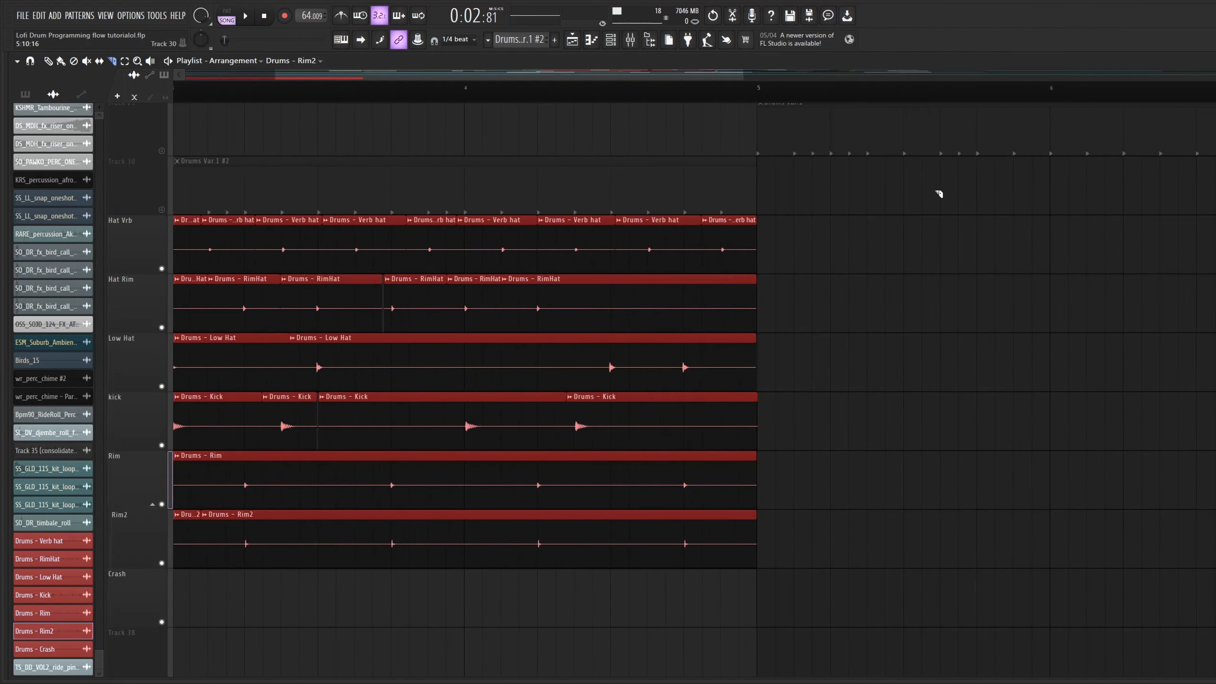
left_click_drag(773, 187, 807, 618)
left_click_drag(796, 189, 1213, 498)
left_click(176, 98)
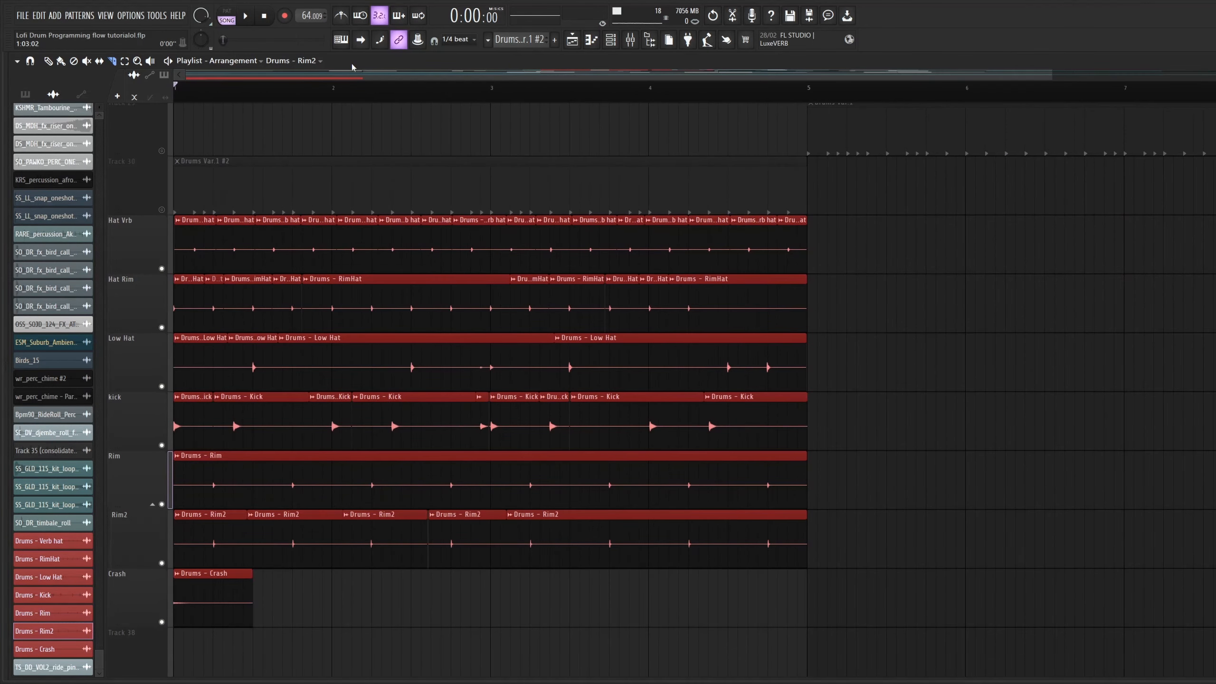
key("space")
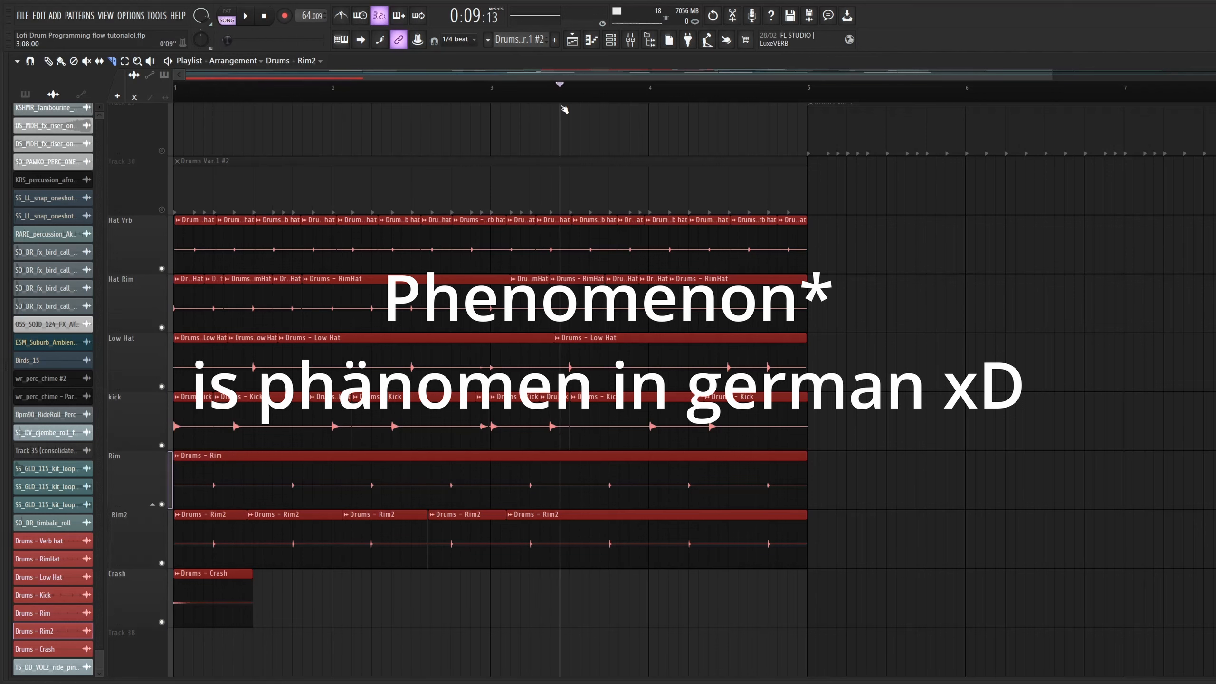
scroll(598, 491, "up", 5)
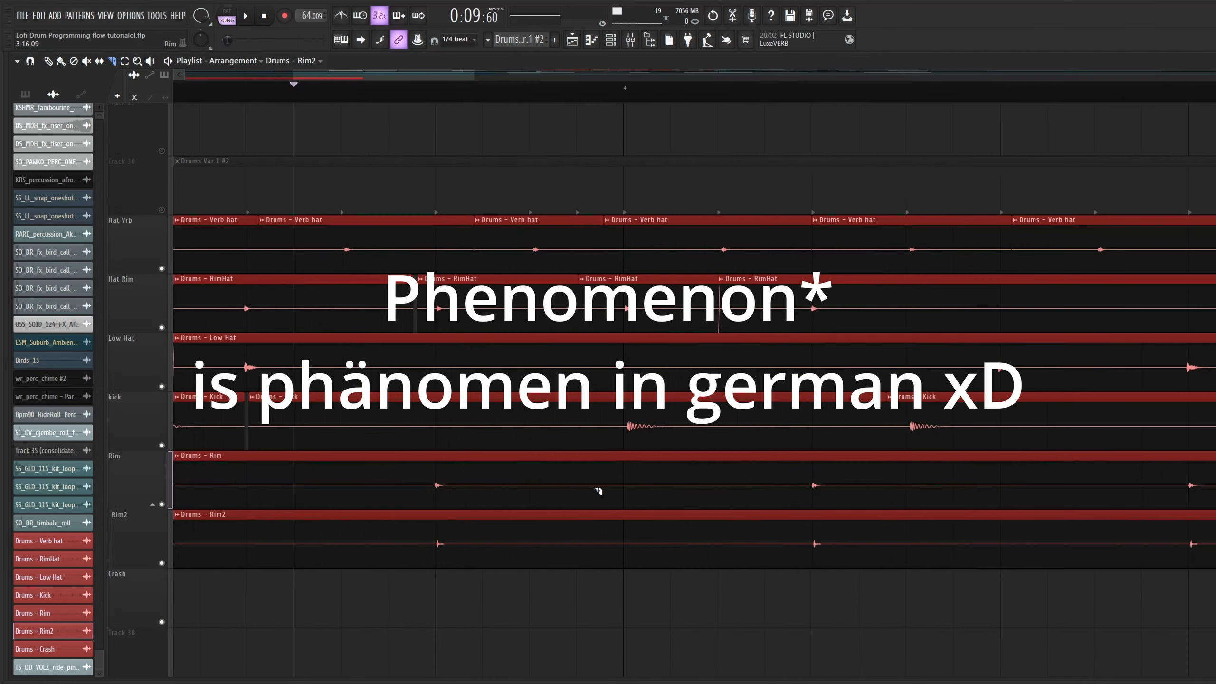
scroll(553, 239, "down", 5)
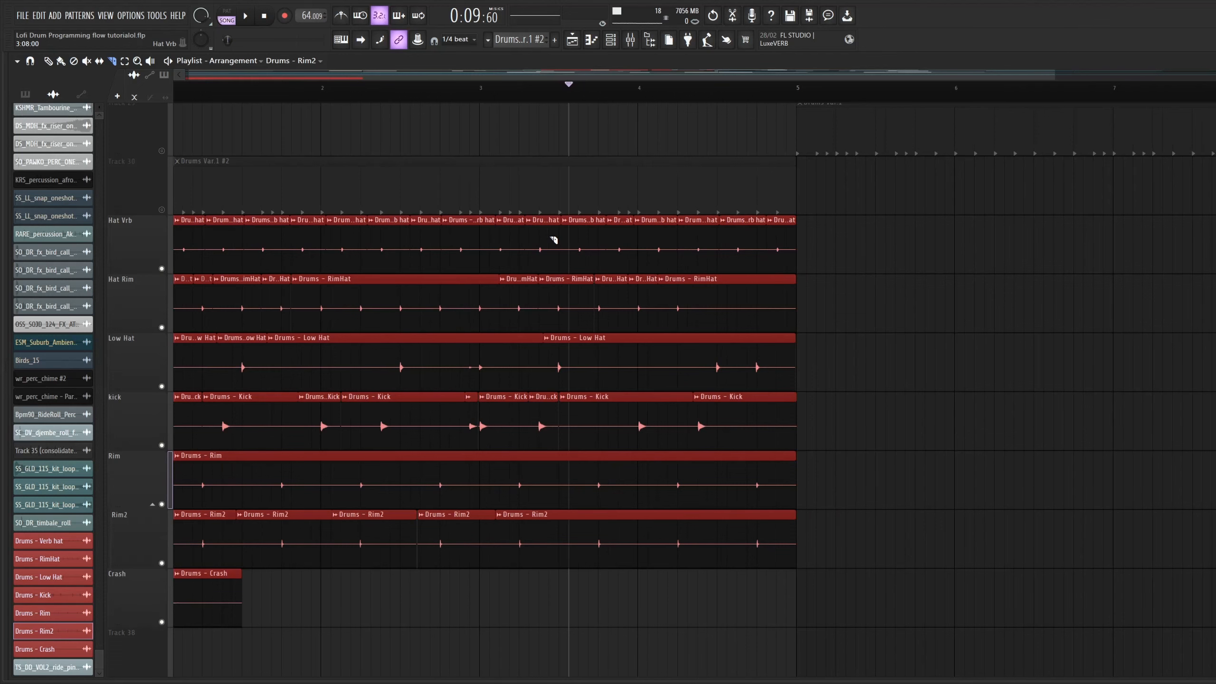
left_click_drag(675, 96, 606, 86)
key("space")
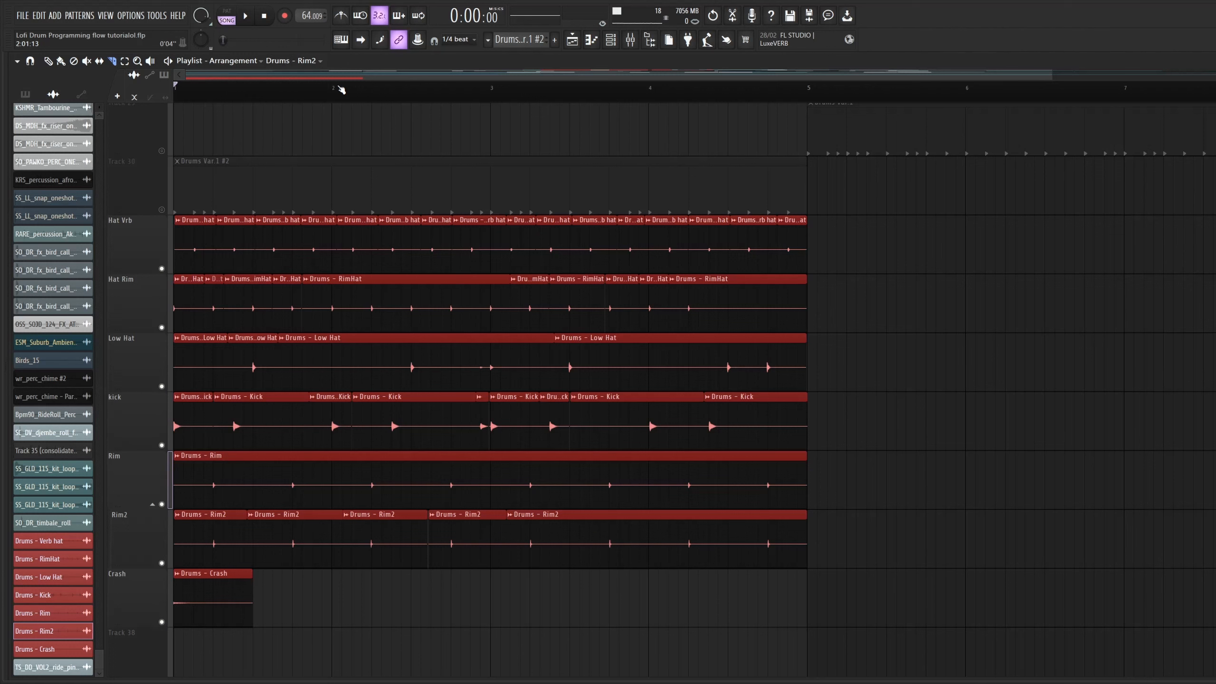
Step: Move all the sliced drum clips along the timeline so they start at bar 9
scroll(341, 90, "down", 2)
left_click_drag(365, 250, 775, 253)
scroll(574, 239, "up", 6)
scroll(463, 235, "up", 5)
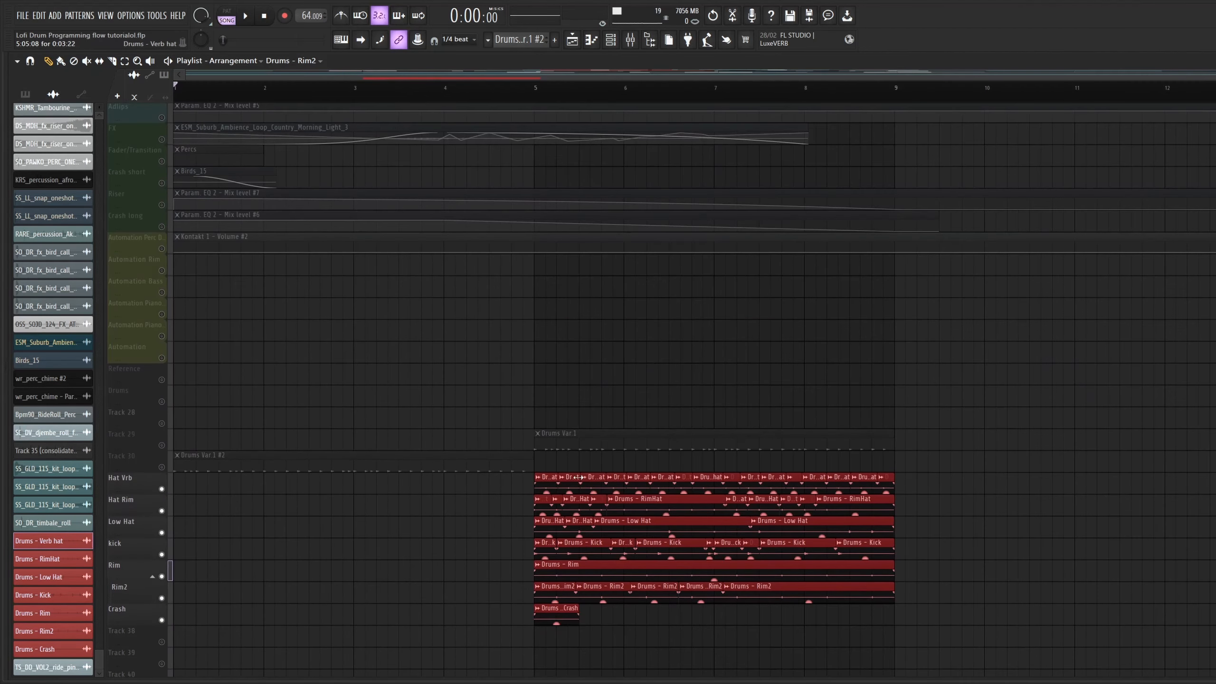
scroll(577, 477, "up", 3)
scroll(577, 477, "down", 1)
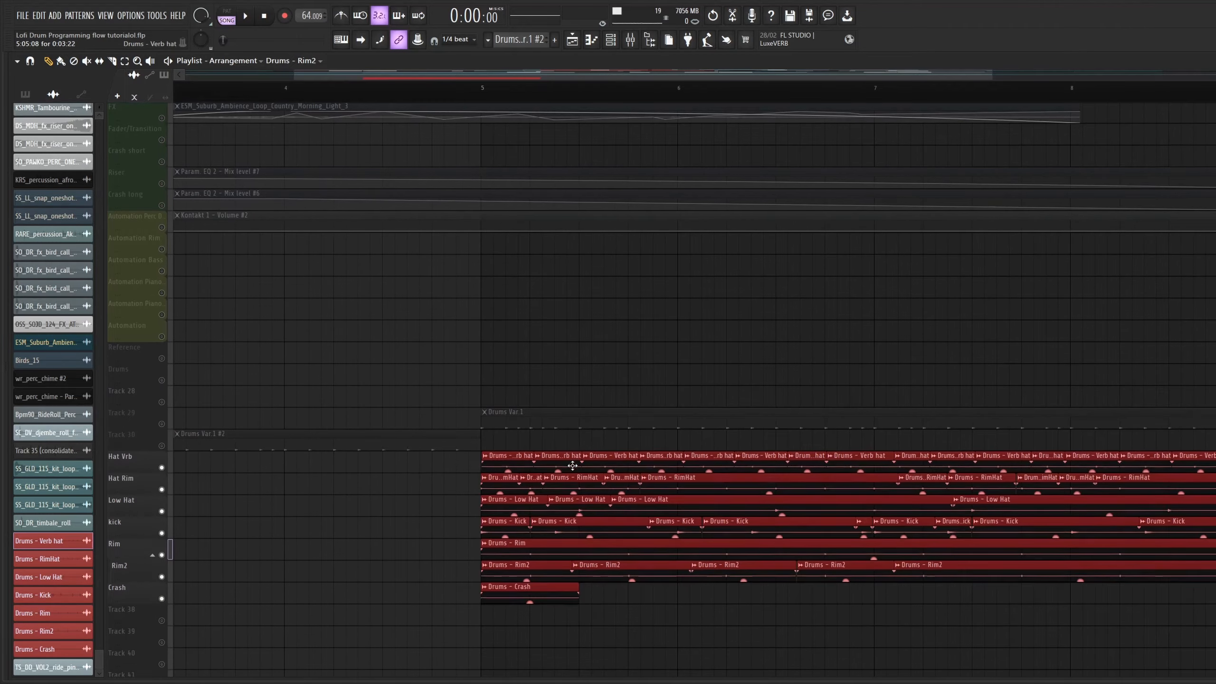
left_click_drag(579, 456, 1199, 458)
scroll(1199, 459, "down", 3)
scroll(847, 421, "up", 4)
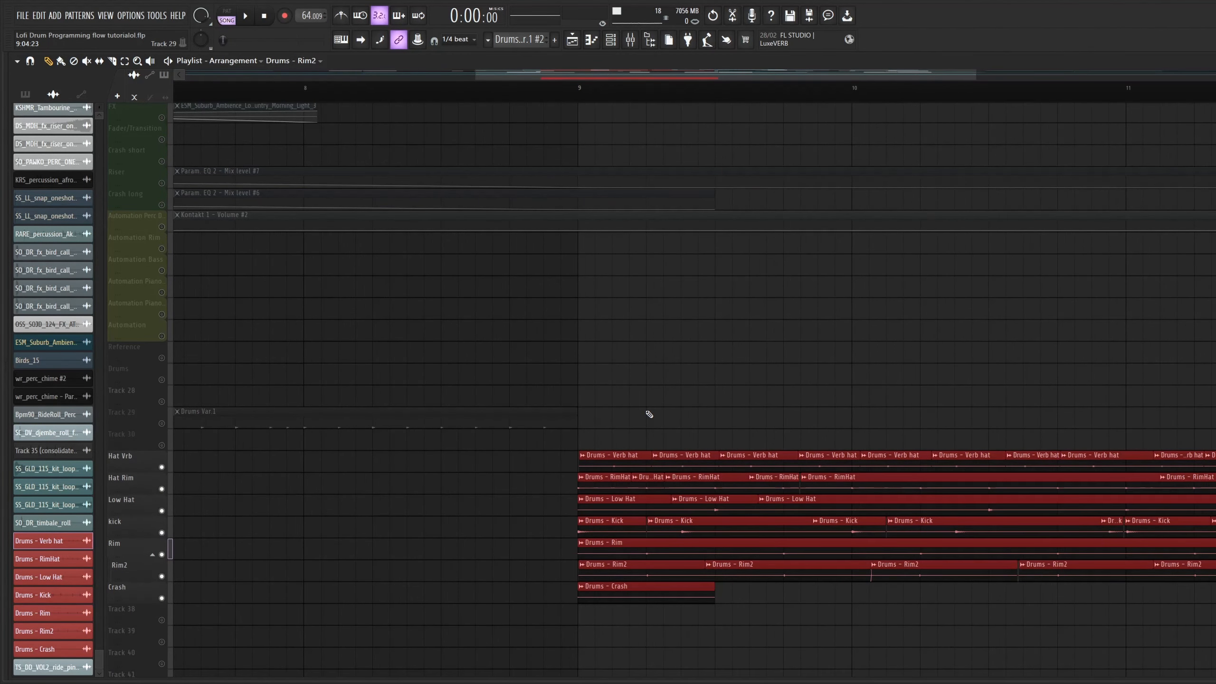
Step: Look over the full song arrangement on the tracks above the drum clips and clear the clip selection
scroll(649, 413, "down", 6)
scroll(654, 446, "up", 1)
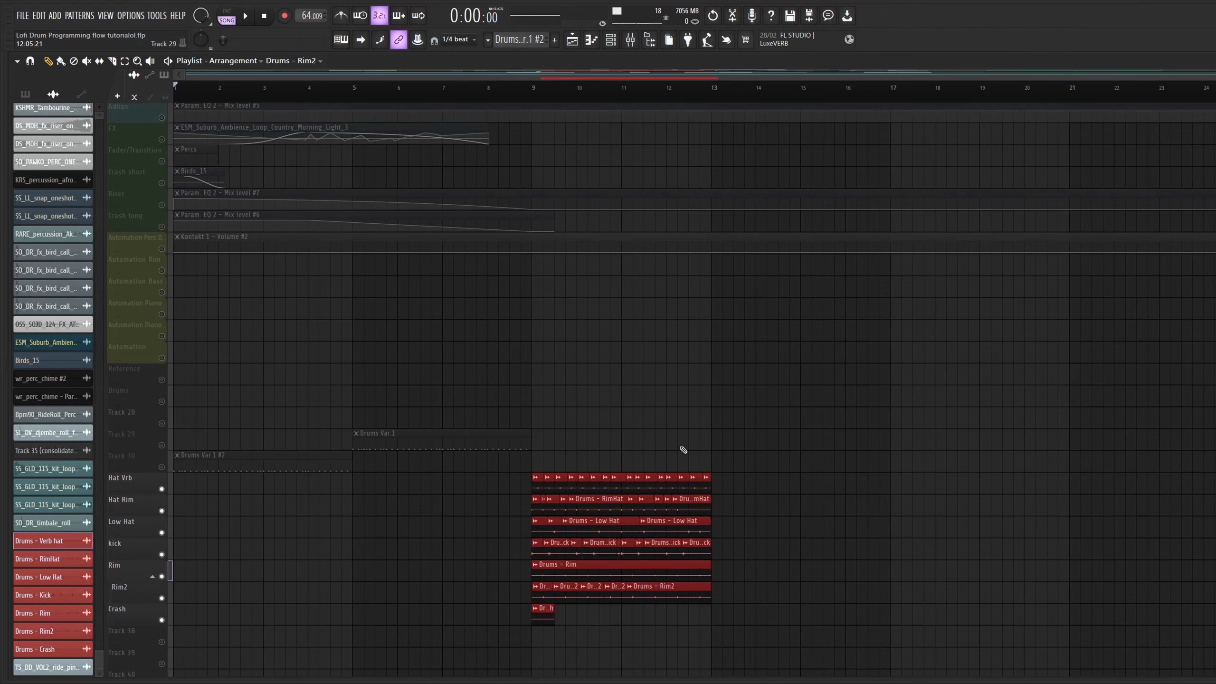
scroll(683, 450, "up", 5)
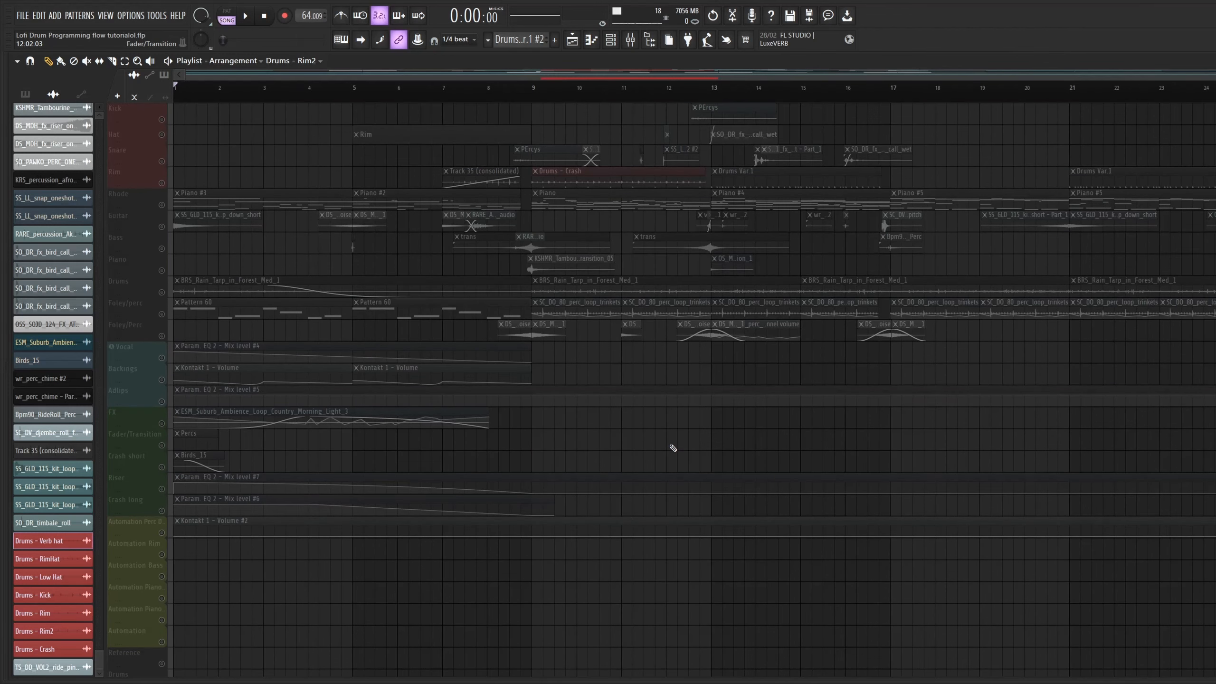
scroll(598, 426, "down", 1)
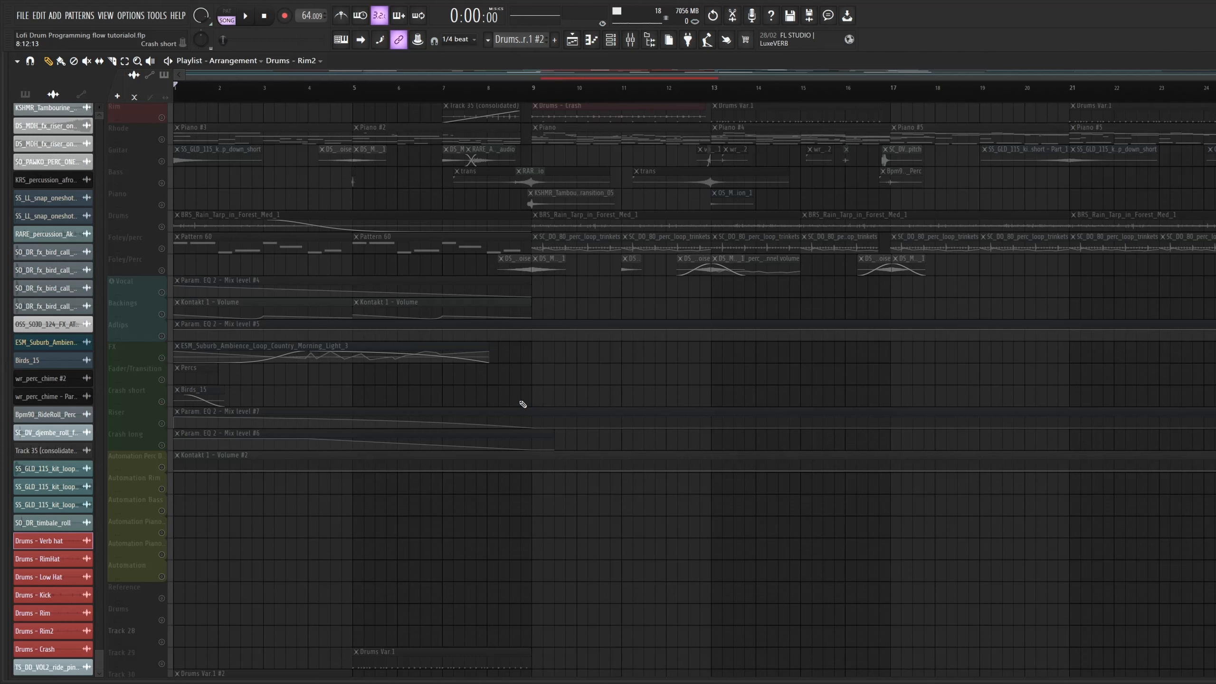
left_click_drag(959, 338, 679, 268)
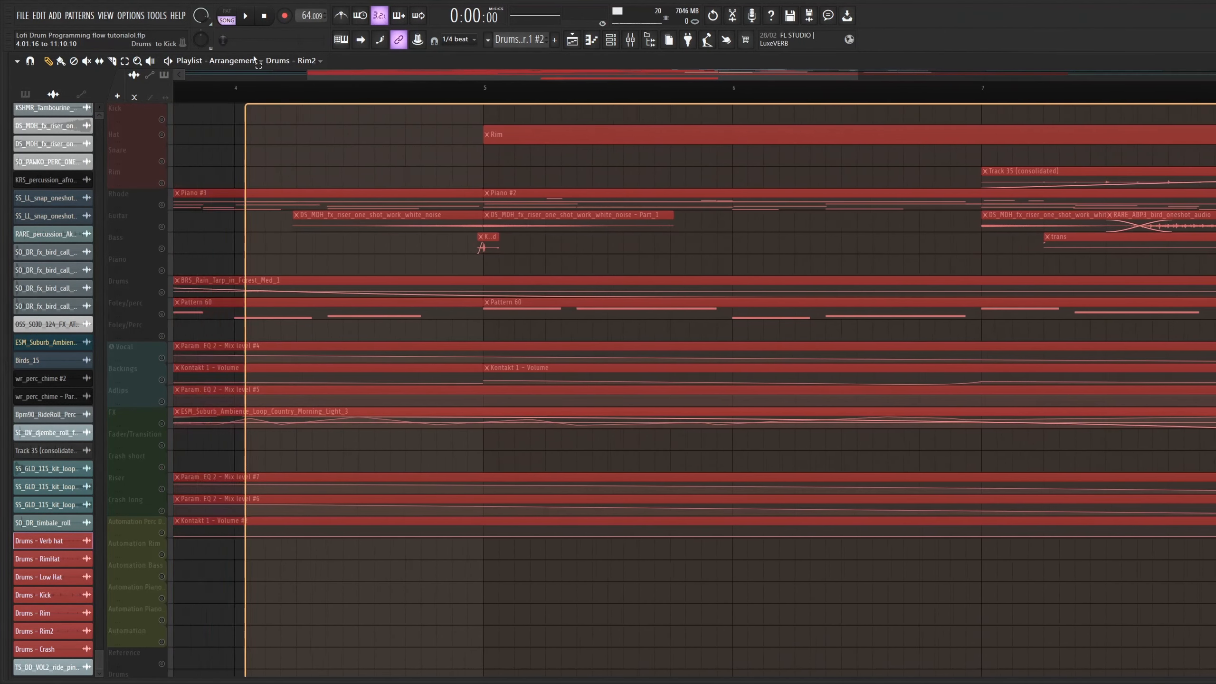
left_click(756, 162, "ctrl")
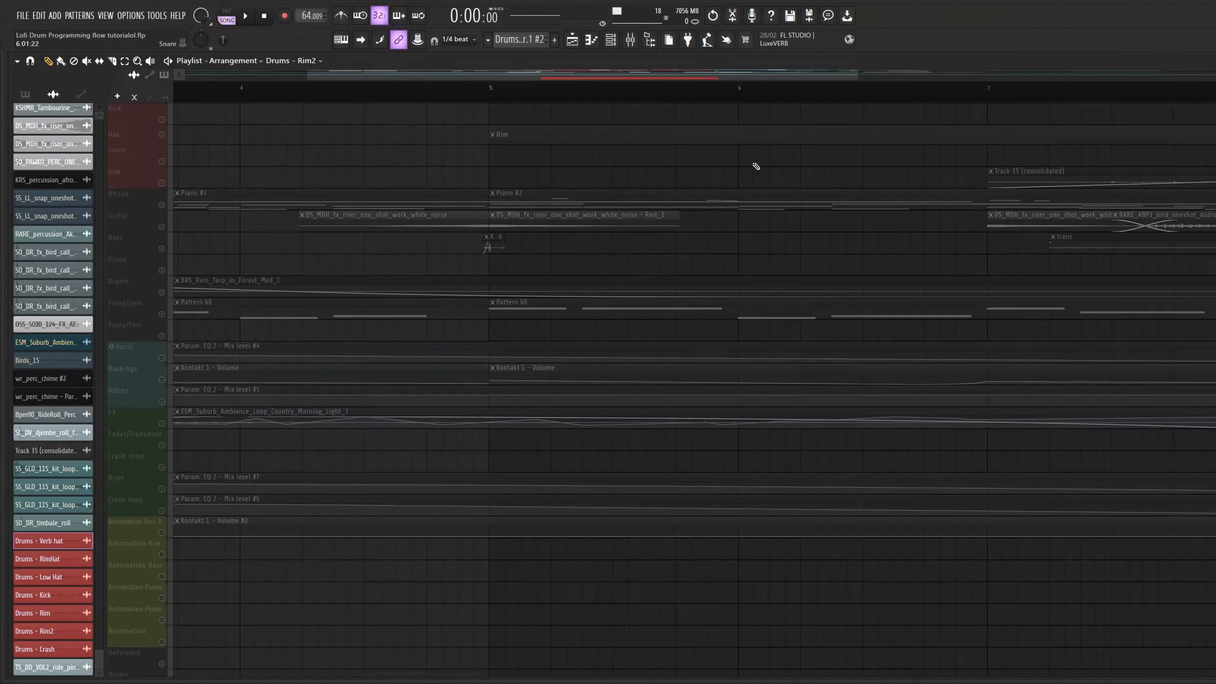
Step: Bring up the Channel rack for the Drums Var.1 pattern and reposition its window
scroll(757, 166, "down", 5)
scroll(782, 188, "down", 3)
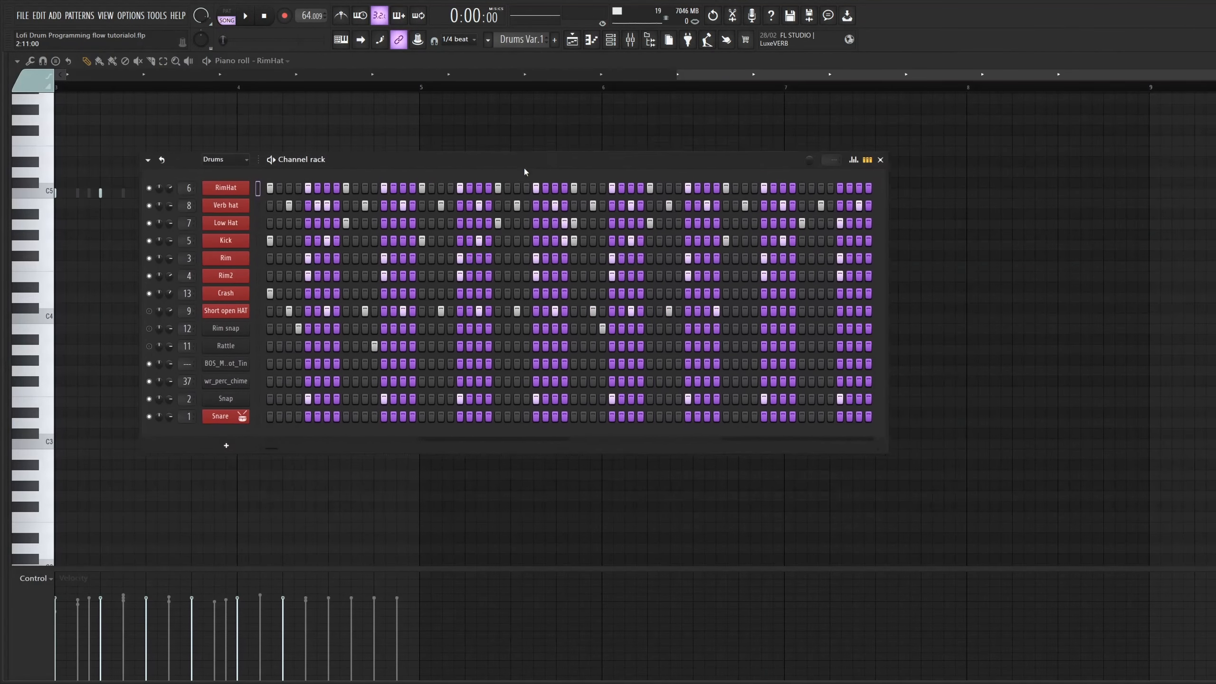
left_click_drag(524, 167, 413, 161)
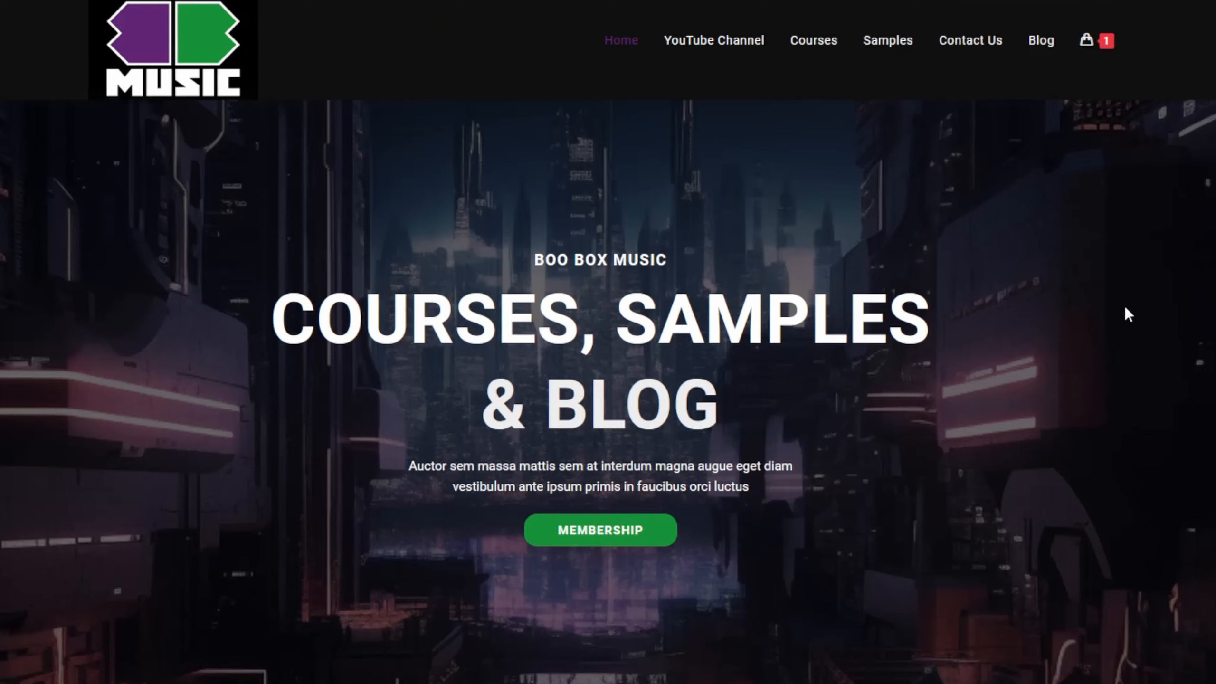
Step: On the Boo Box Music website in the browser, open the courses and play the course introduction video with its sound muted
left_click(813, 48)
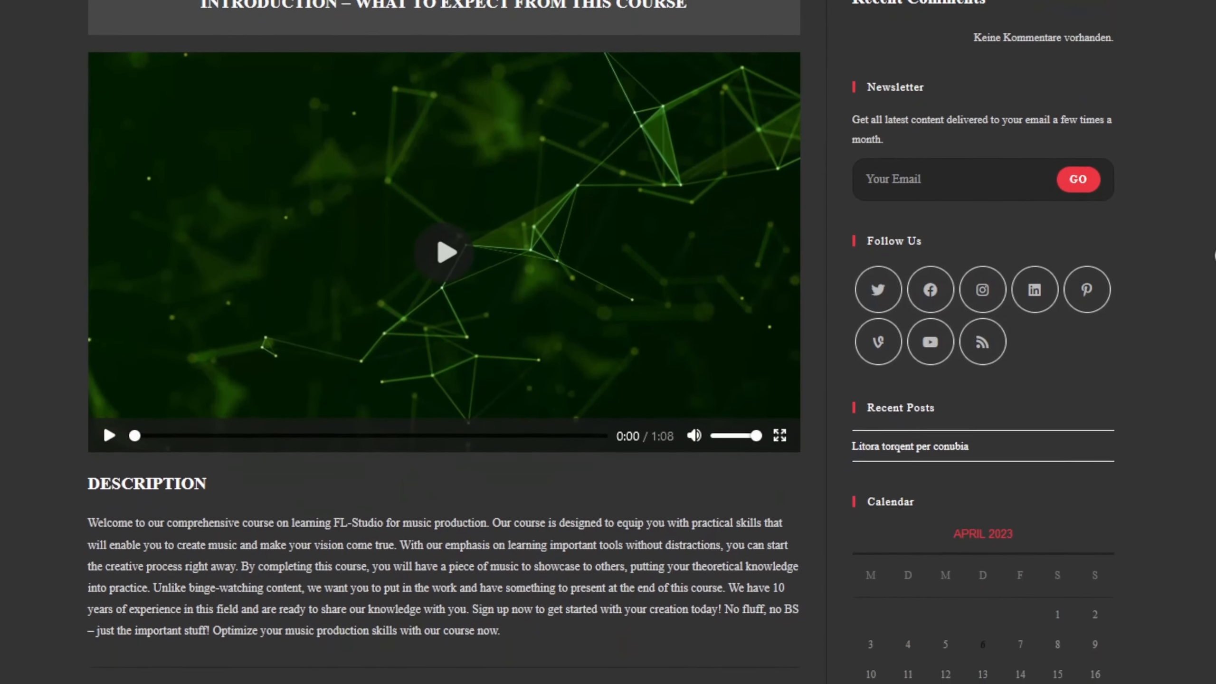
left_click(431, 229)
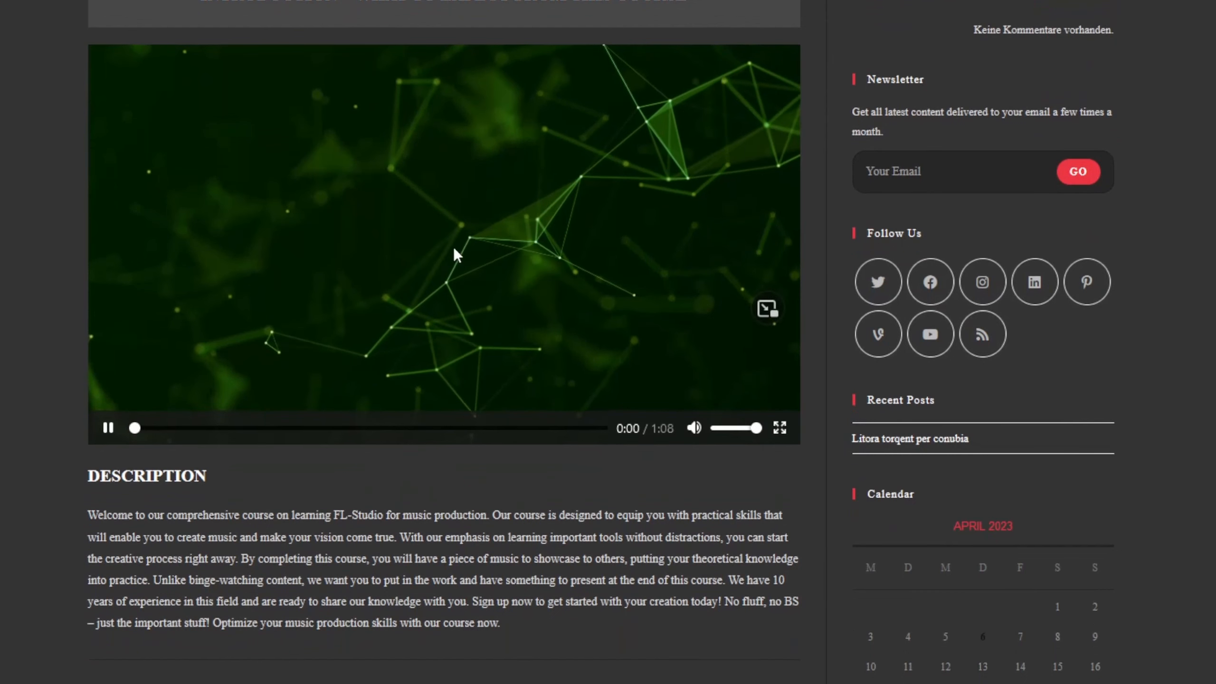
left_click_drag(748, 433, 626, 447)
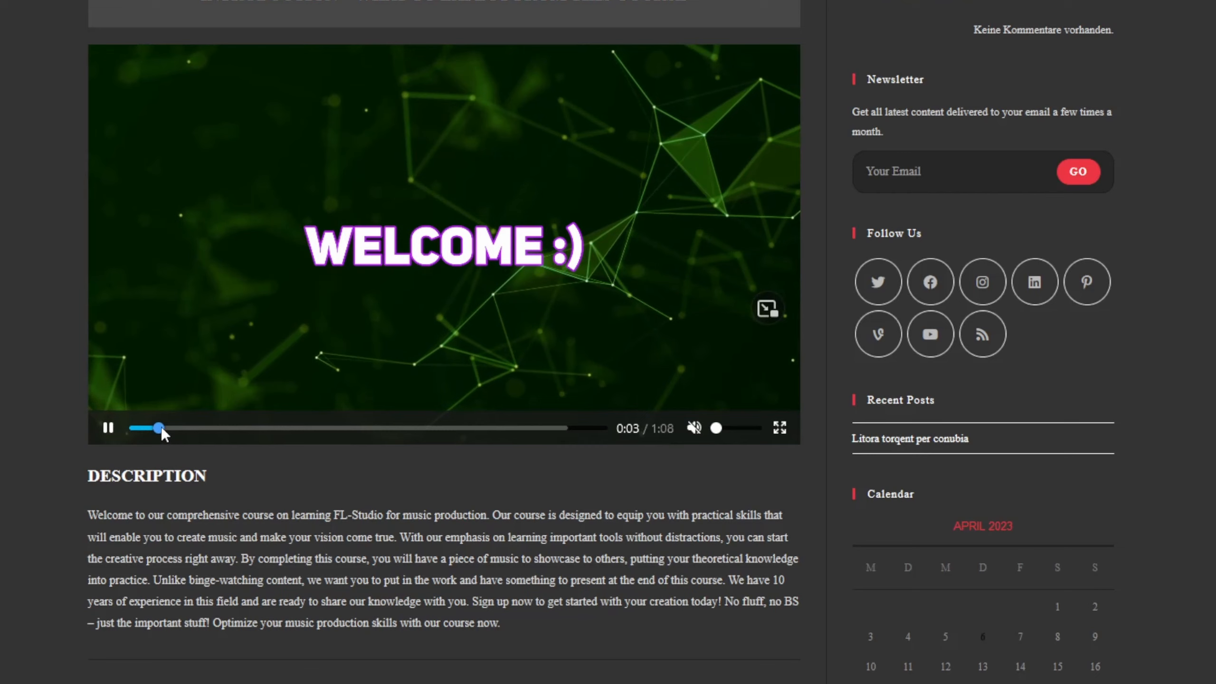
Step: Skip the introduction video ahead to 1:06, pause it and look through the course page below it
left_click_drag(161, 425, 583, 429)
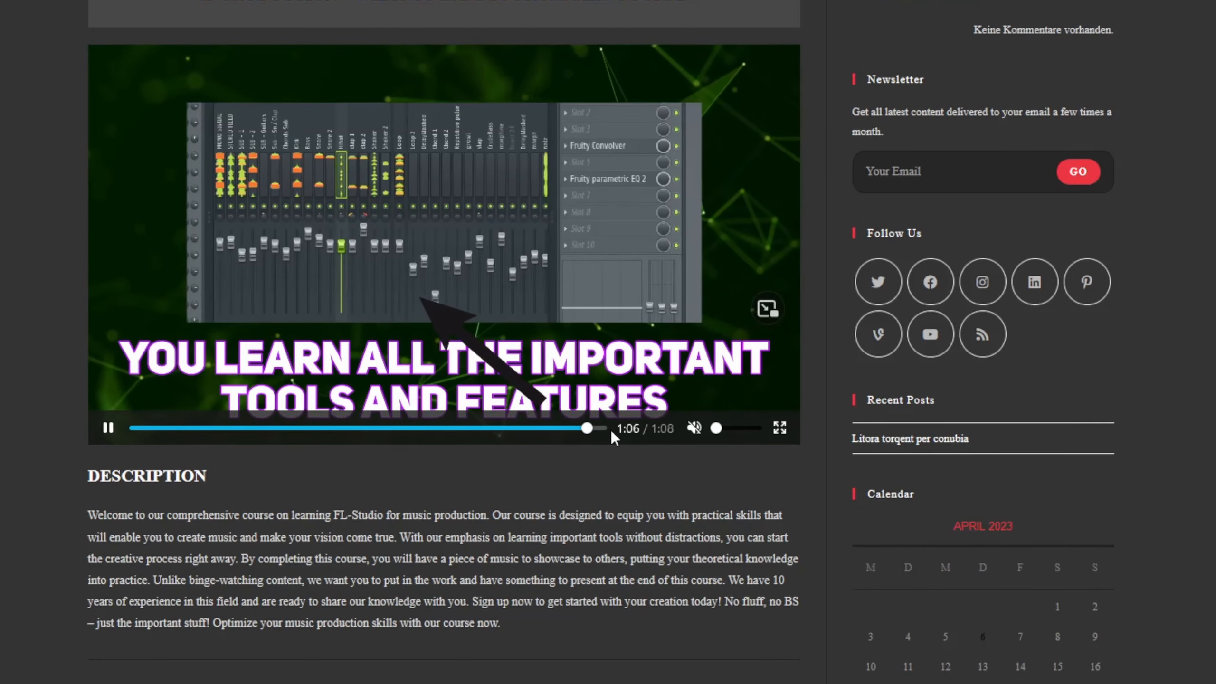
left_click(109, 428)
scroll(337, 505, "down", 5)
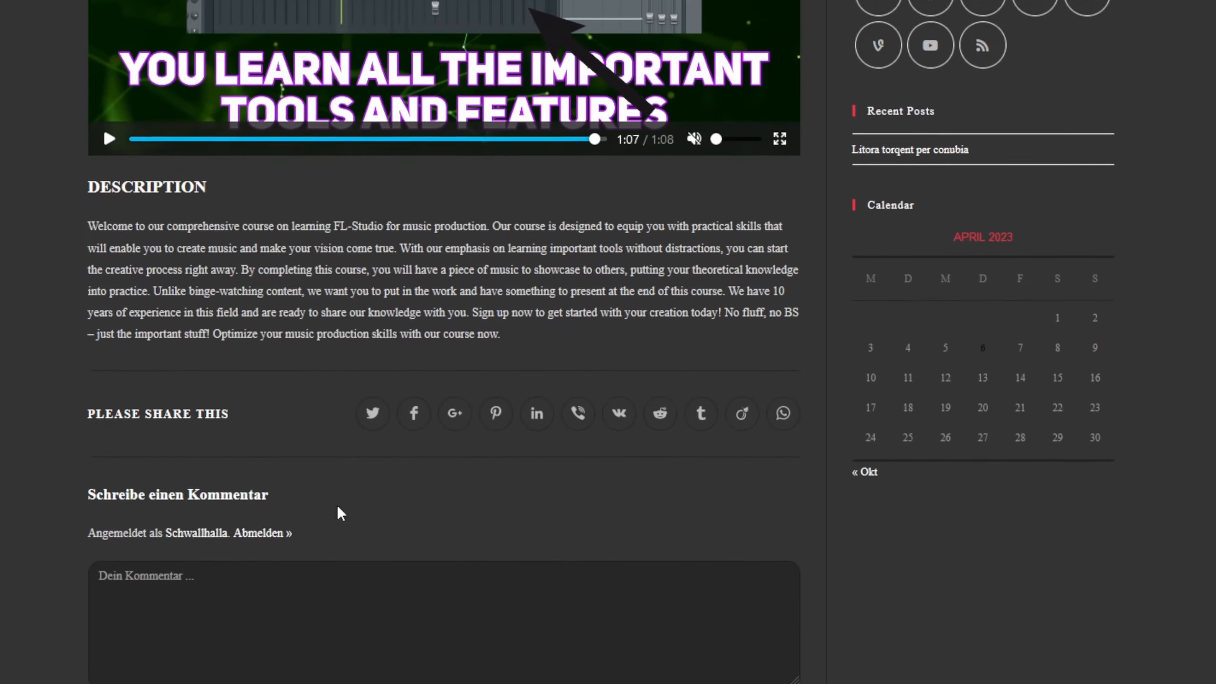